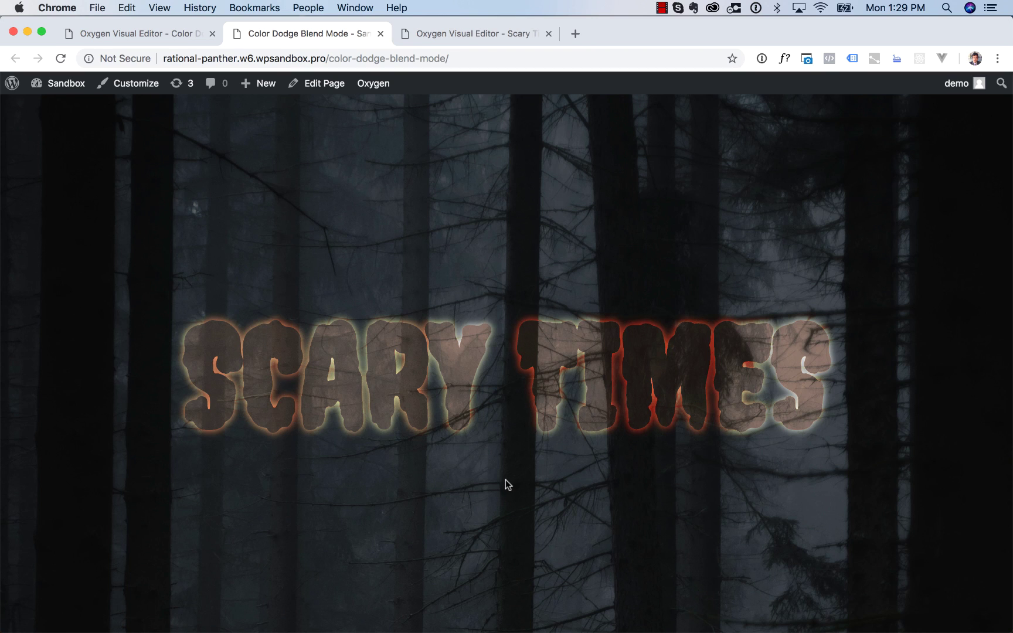
Scroll through the finished Color Dodge demo page with the forest and glowing heading
{"action": "scroll", "coordinate": [506, 479], "scroll_direction": "down", "scroll_amount": 3}
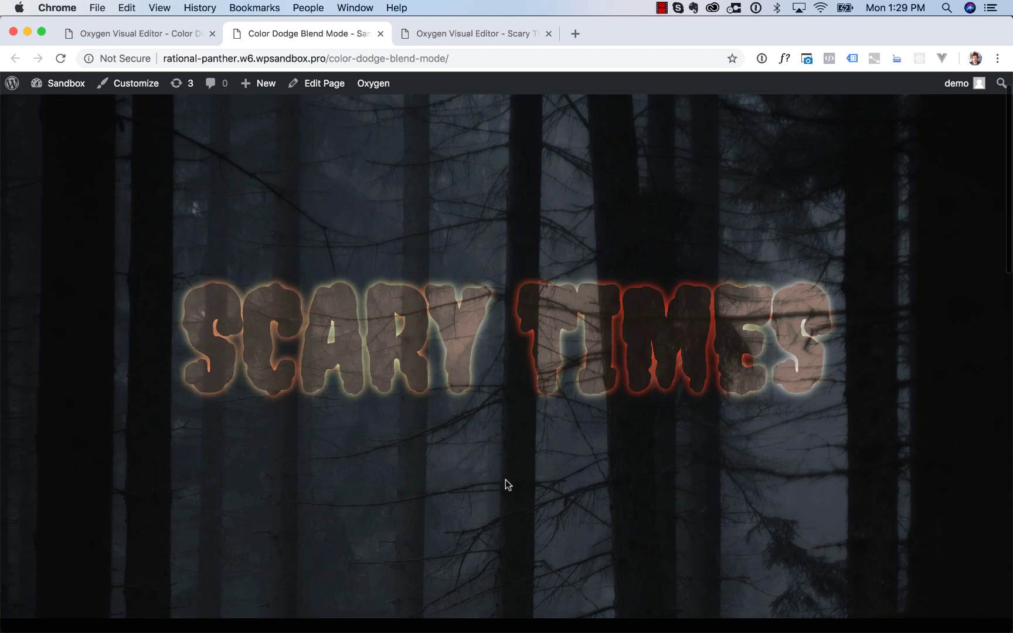
{"action": "scroll", "coordinate": [506, 480], "scroll_direction": "down", "scroll_amount": 3}
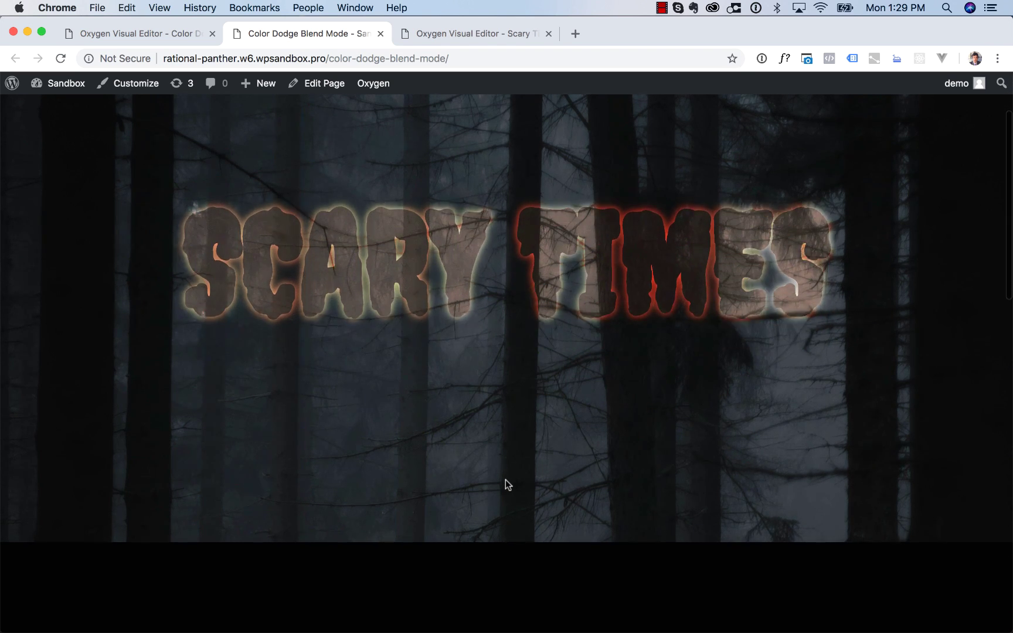
{"action": "scroll", "coordinate": [506, 479], "scroll_direction": "down", "scroll_amount": 2}
{"action": "scroll", "coordinate": [506, 479], "scroll_direction": "up", "scroll_amount": 8}
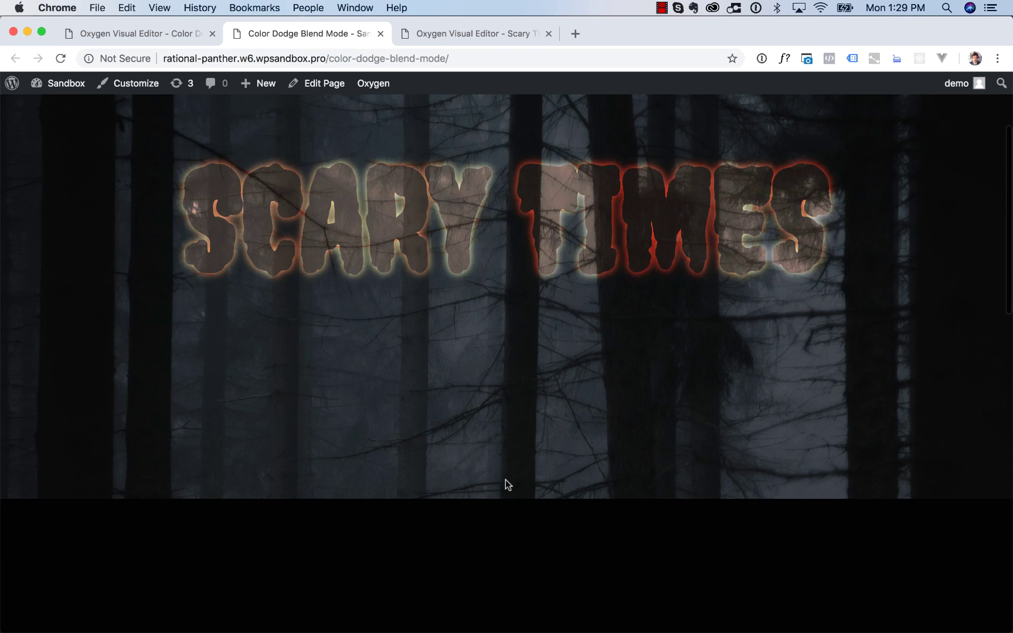
{"action": "scroll", "coordinate": [506, 480], "scroll_direction": "down", "scroll_amount": 2}
{"action": "scroll", "coordinate": [506, 479], "scroll_direction": "down", "scroll_amount": 5}
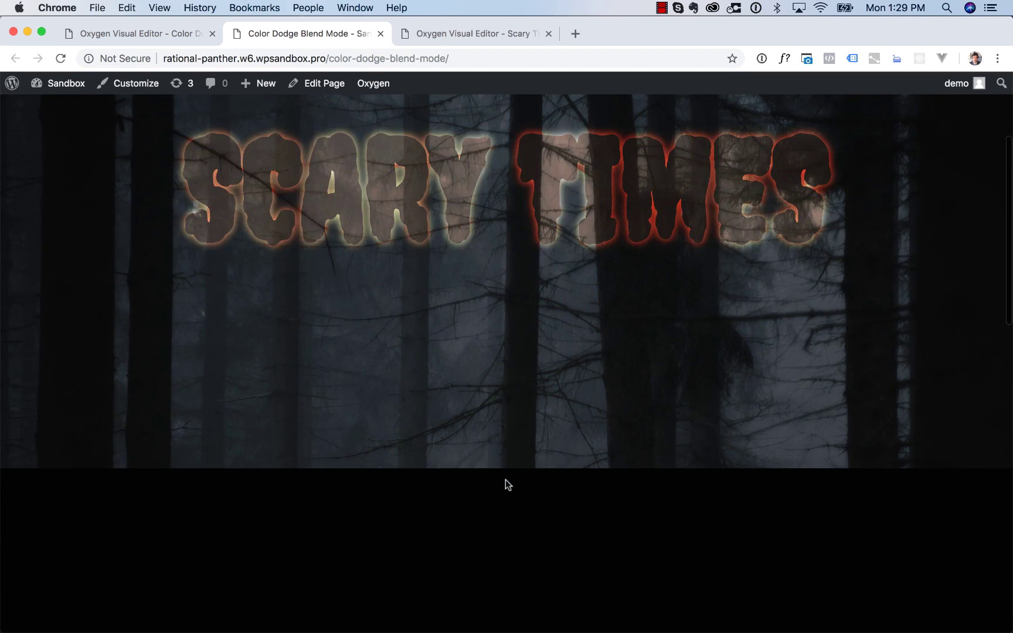
{"action": "scroll", "coordinate": [506, 479], "scroll_direction": "up", "scroll_amount": 7}
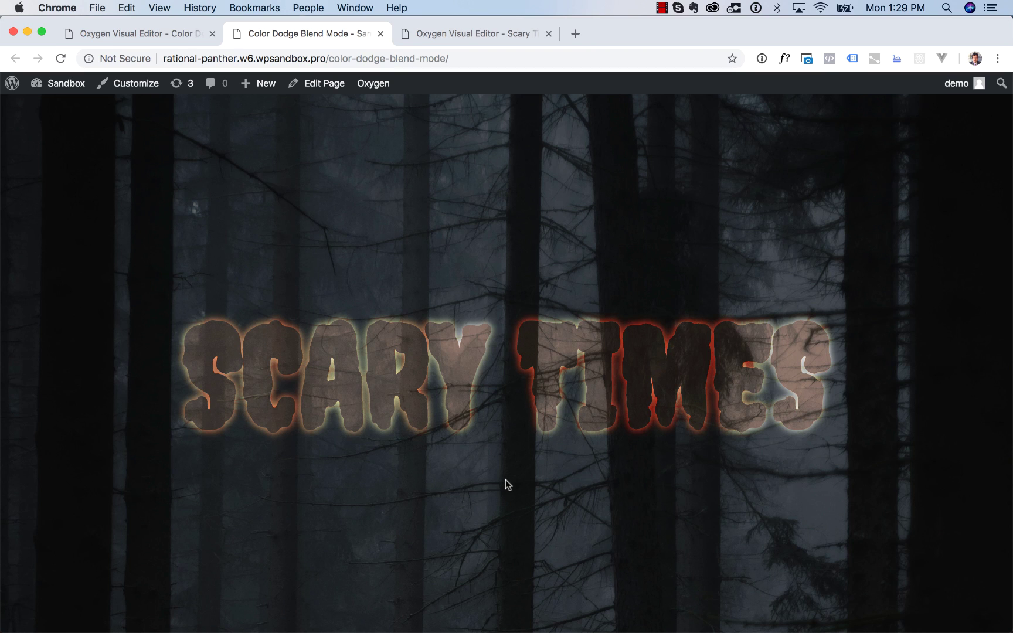
On the Scary Times builder, add a section with the misty forest photo as its background
{"action": "left_click", "coordinate": [478, 40]}
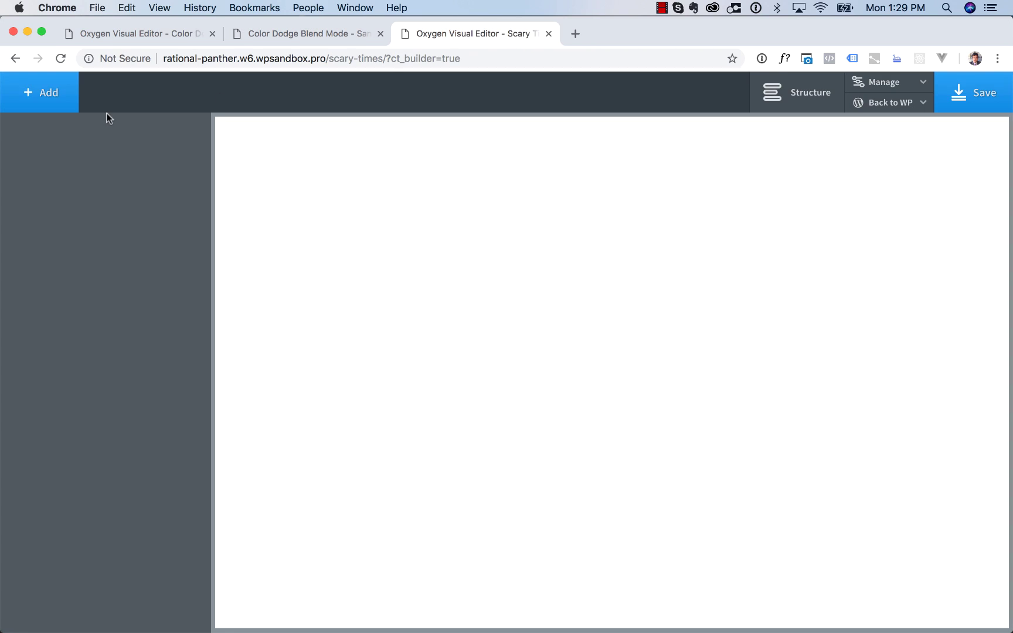
{"action": "left_click", "coordinate": [73, 106]}
{"action": "left_click", "coordinate": [61, 219]}
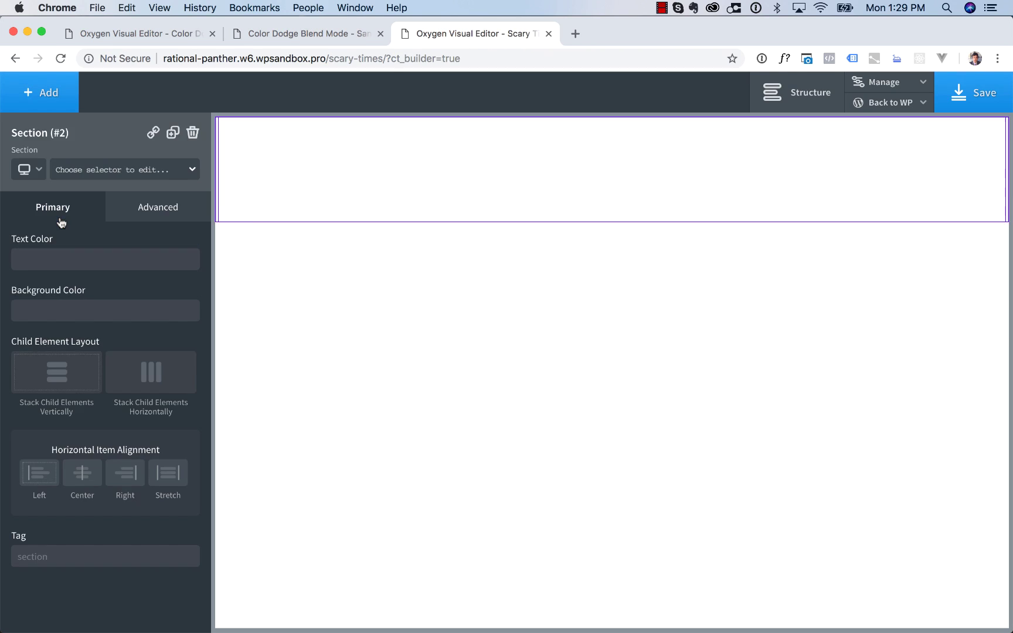
{"action": "left_click", "coordinate": [129, 211]}
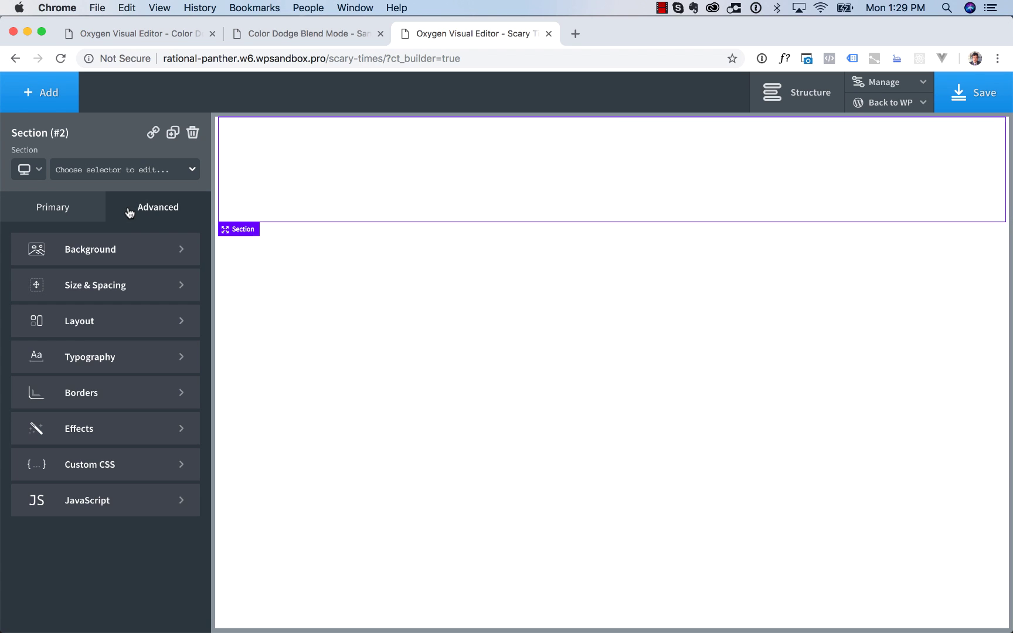
{"action": "left_click", "coordinate": [109, 256]}
{"action": "left_click", "coordinate": [126, 334]}
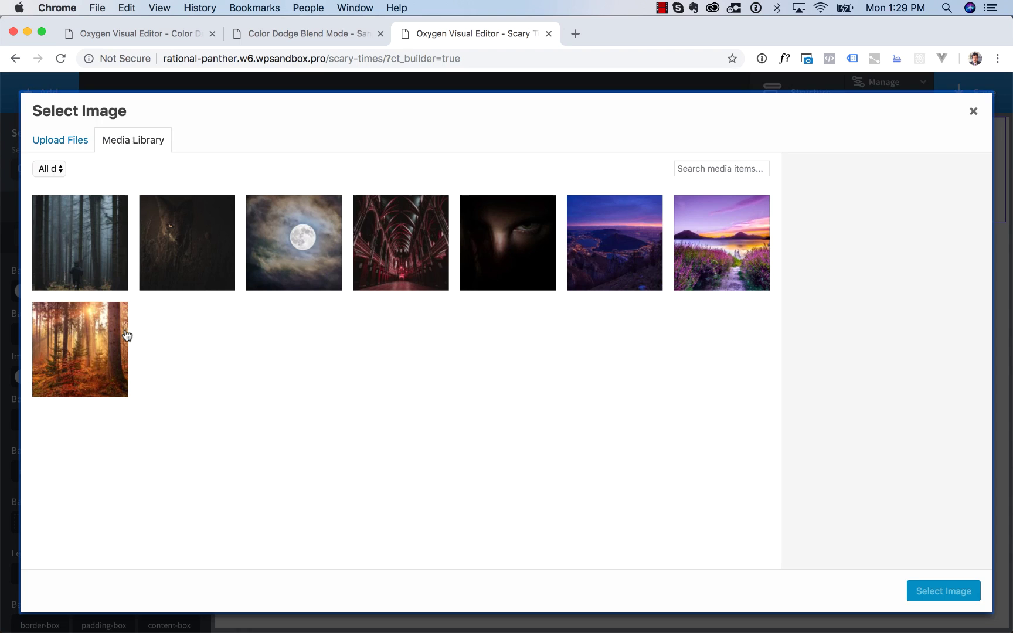
{"action": "left_click", "coordinate": [89, 270]}
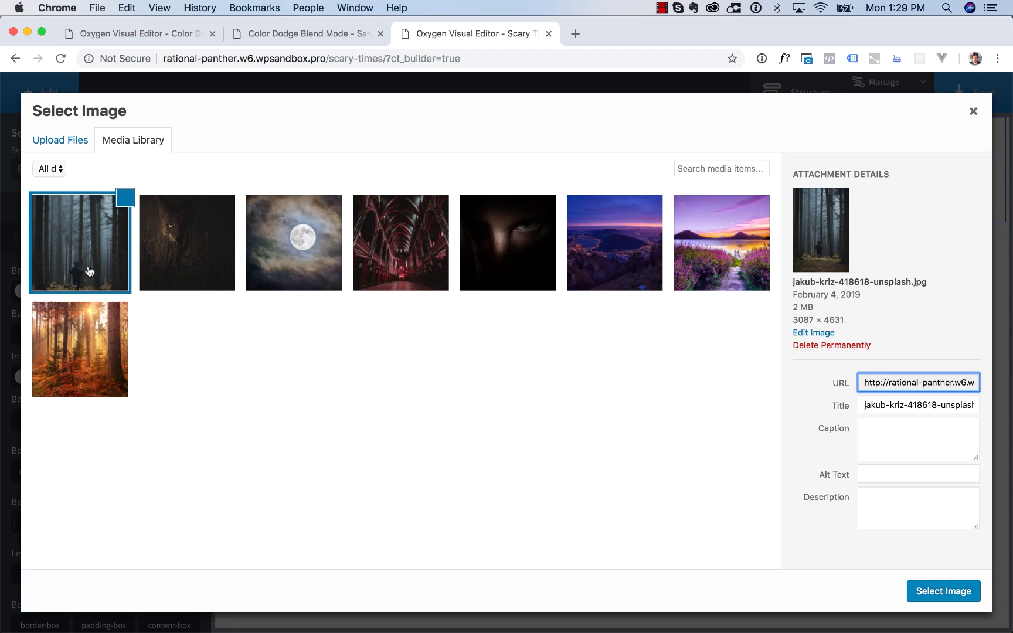
{"action": "left_click", "coordinate": [939, 595]}
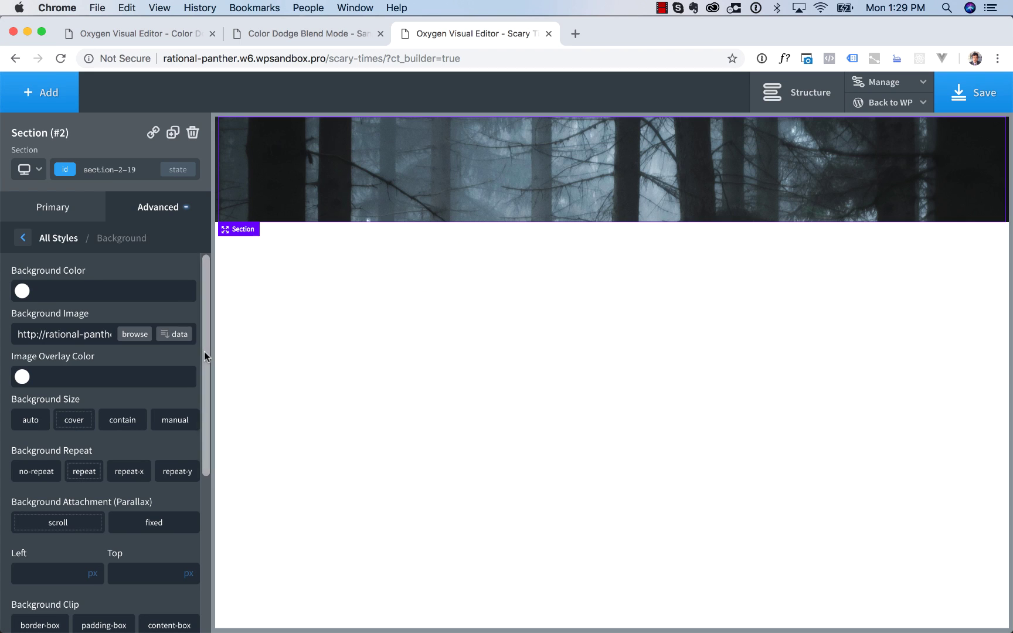
Set the forest section's height to 100 vh
{"action": "left_click", "coordinate": [65, 242]}
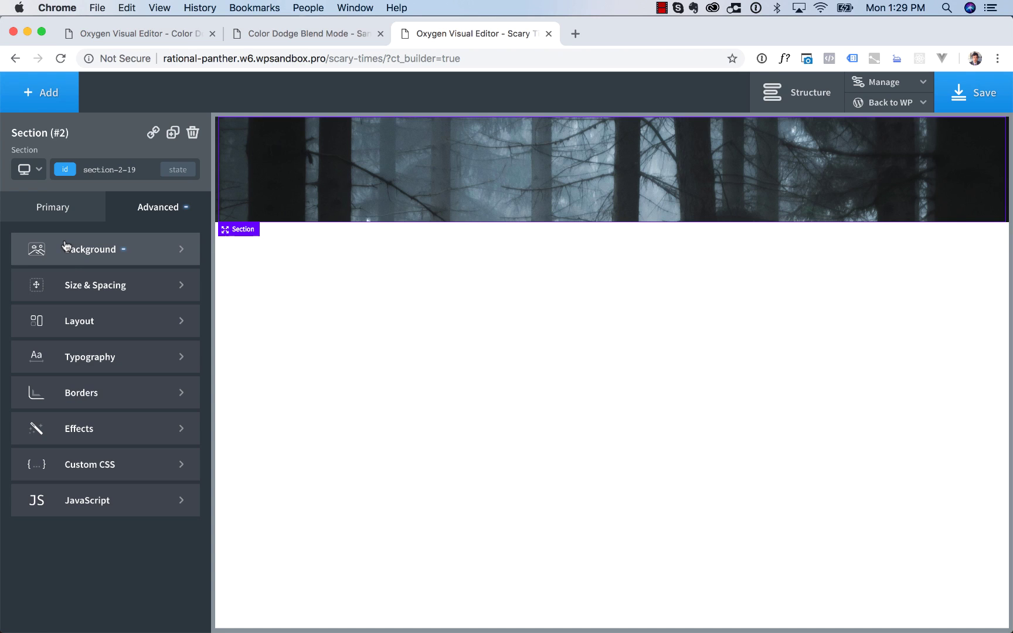
{"action": "left_click", "coordinate": [75, 286]}
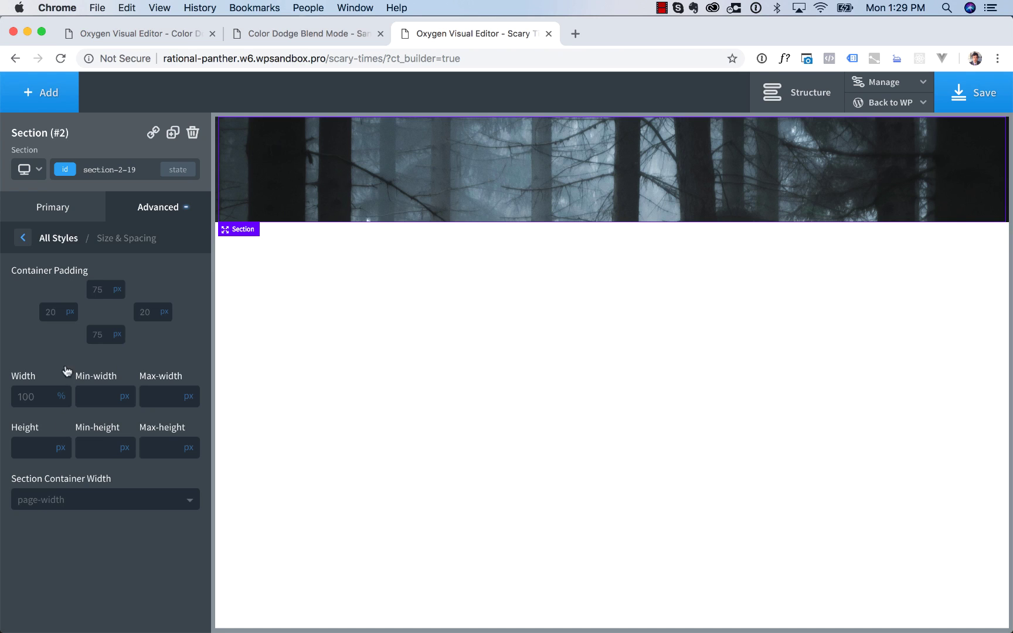
{"action": "left_click", "coordinate": [61, 450]}
{"action": "left_click", "coordinate": [70, 490]}
{"action": "left_click", "coordinate": [43, 447]}
{"action": "type", "text": "100"}
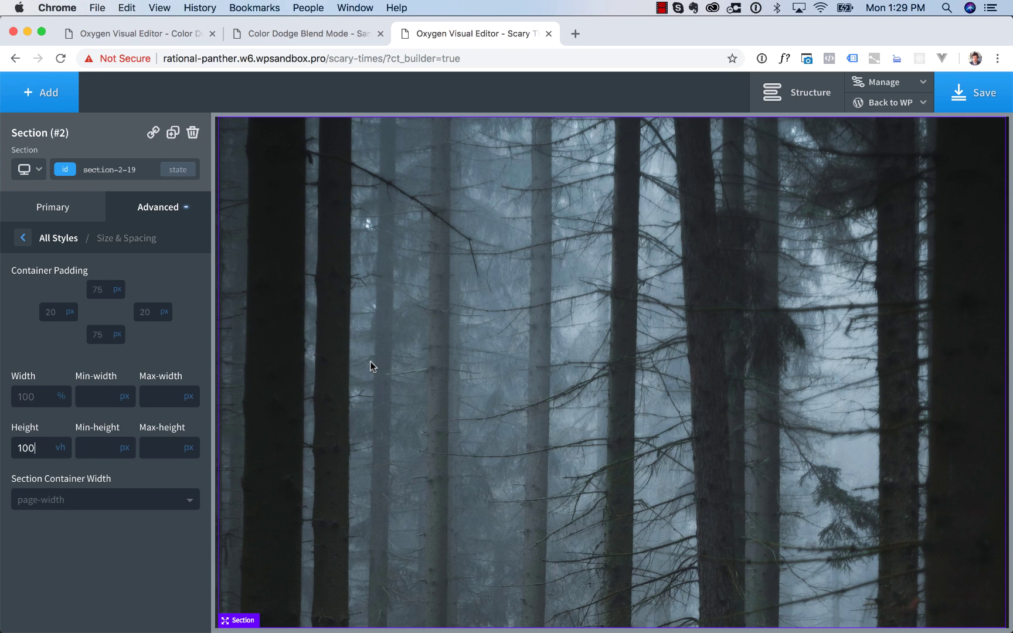
Add a heading inside the forest section reading 'SCARY TIMES'
{"action": "left_click", "coordinate": [49, 100]}
{"action": "left_click", "coordinate": [67, 338]}
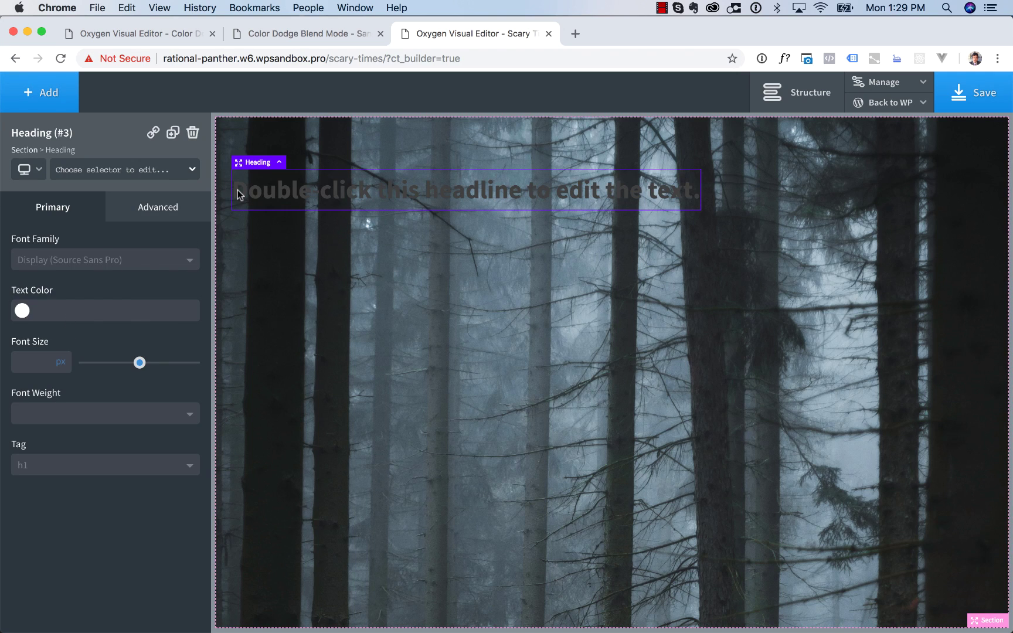
{"action": "double_click", "coordinate": [365, 207]}
{"action": "type", "text": "SCARY TIMES"}
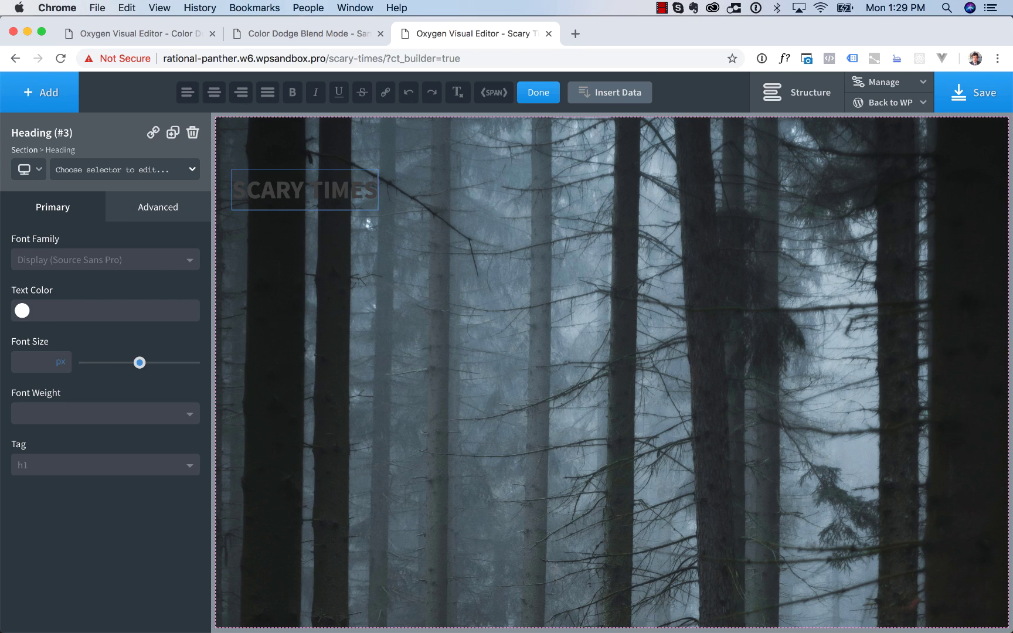
Set the heading font to Creepster at 215 px
{"action": "left_click", "coordinate": [134, 266]}
{"action": "type", "text": "creep"}
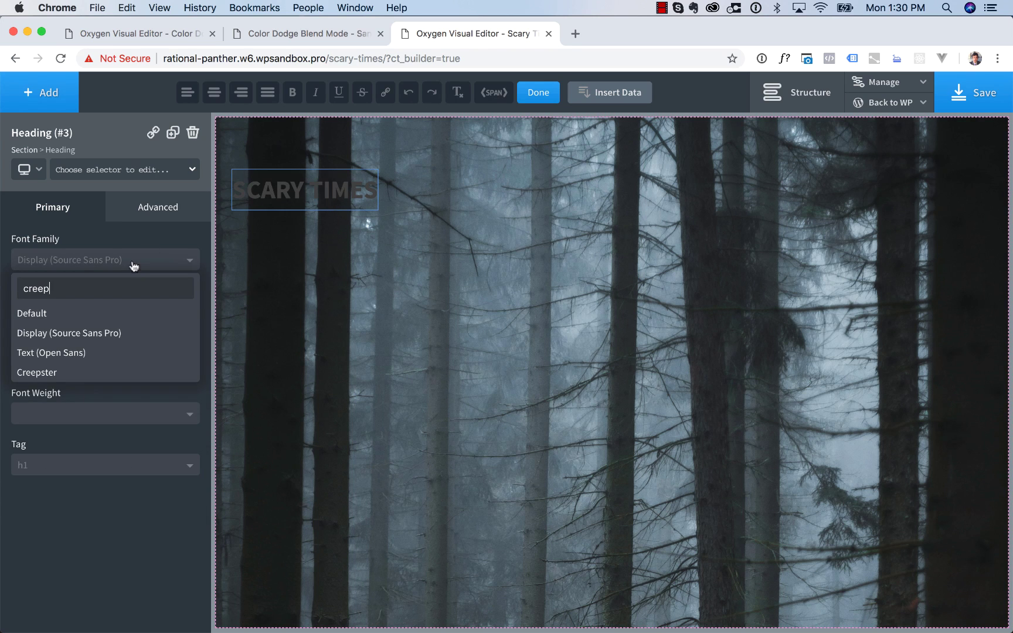
{"action": "left_click", "coordinate": [103, 372]}
{"action": "left_click", "coordinate": [27, 361]}
{"action": "type", "text": "200"}
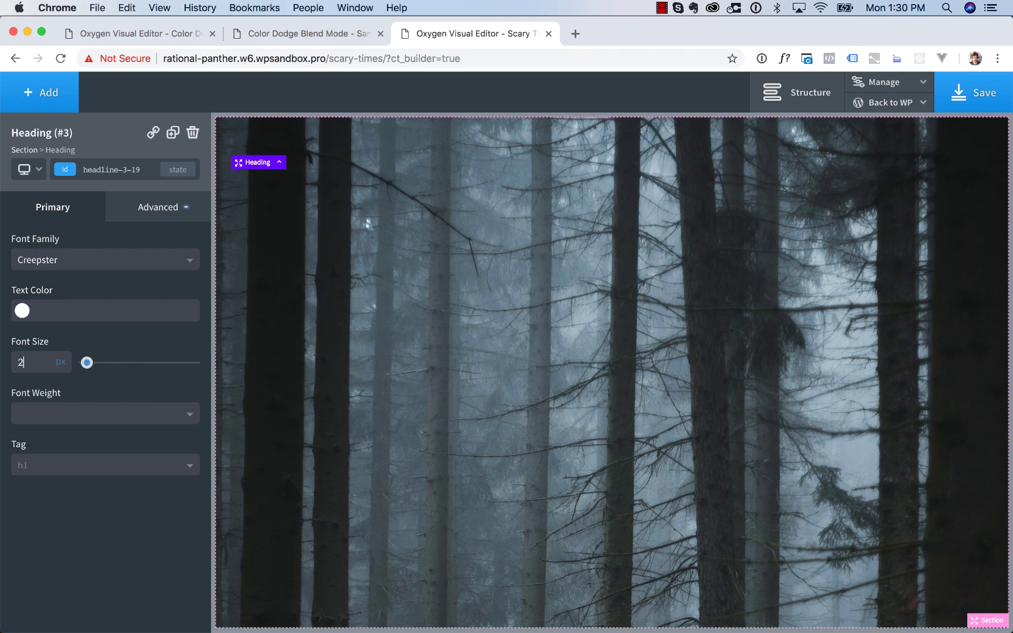
{"action": "key", "text": "Up"}
{"action": "key", "text": "Up"}
{"action": "key", "text": "Up"}
{"action": "key", "text": "Up"}
{"action": "key", "text": "Up"}
{"action": "key", "text": "Up"}
{"action": "key", "text": "Up"}
{"action": "key", "text": "Up"}
{"action": "key", "text": "Up"}
{"action": "key", "text": "Up"}
{"action": "key", "text": "Up"}
{"action": "key", "text": "Up"}
{"action": "key", "text": "Up"}
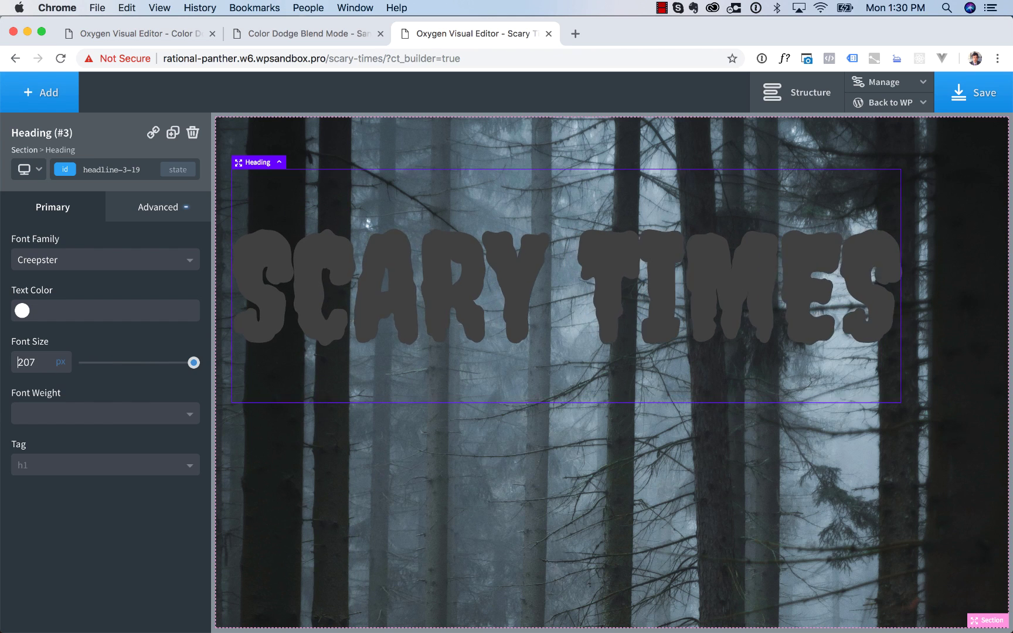
{"action": "key", "text": "Up"}
{"action": "key", "text": "Up"}
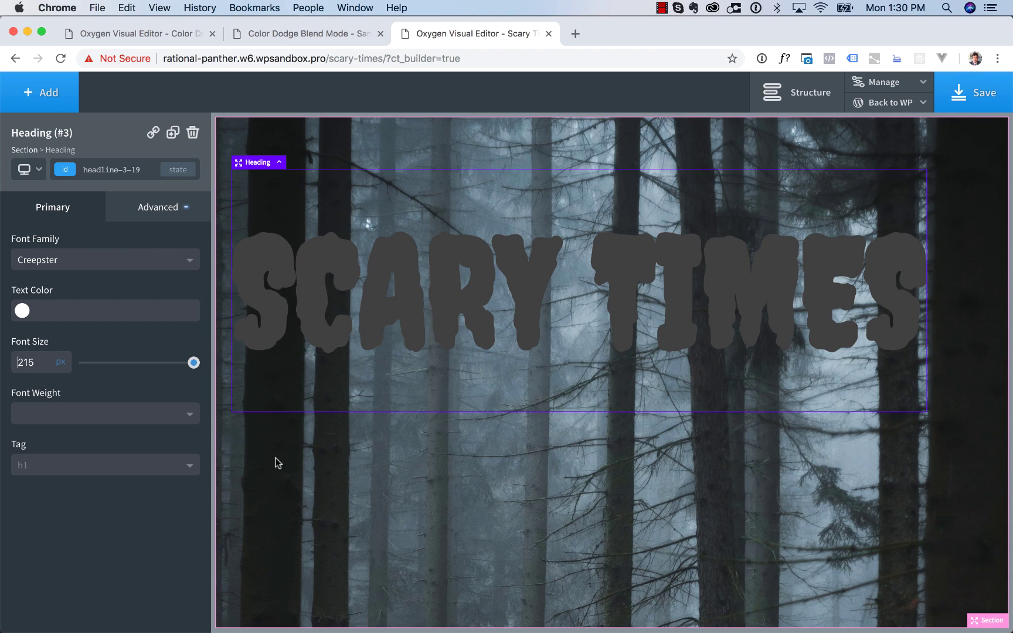
Colour the heading text pure red, #ff0000
{"action": "left_click", "coordinate": [22, 311]}
{"action": "left_click", "coordinate": [84, 351]}
{"action": "left_click_drag", "start_coordinate": [84, 351], "coordinate": [154, 263]}
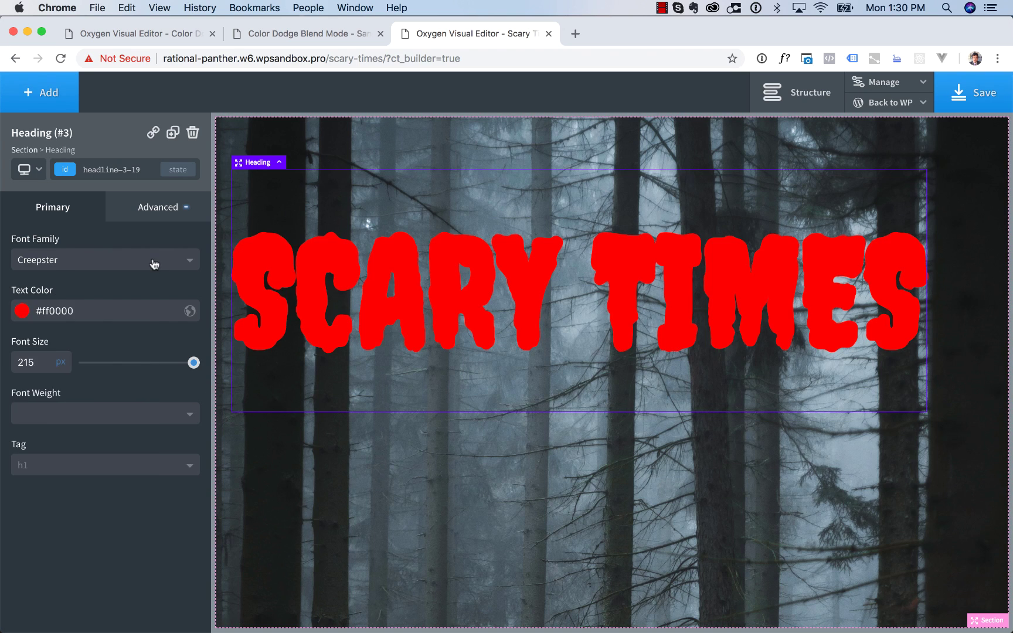
{"action": "left_click", "coordinate": [392, 507]}
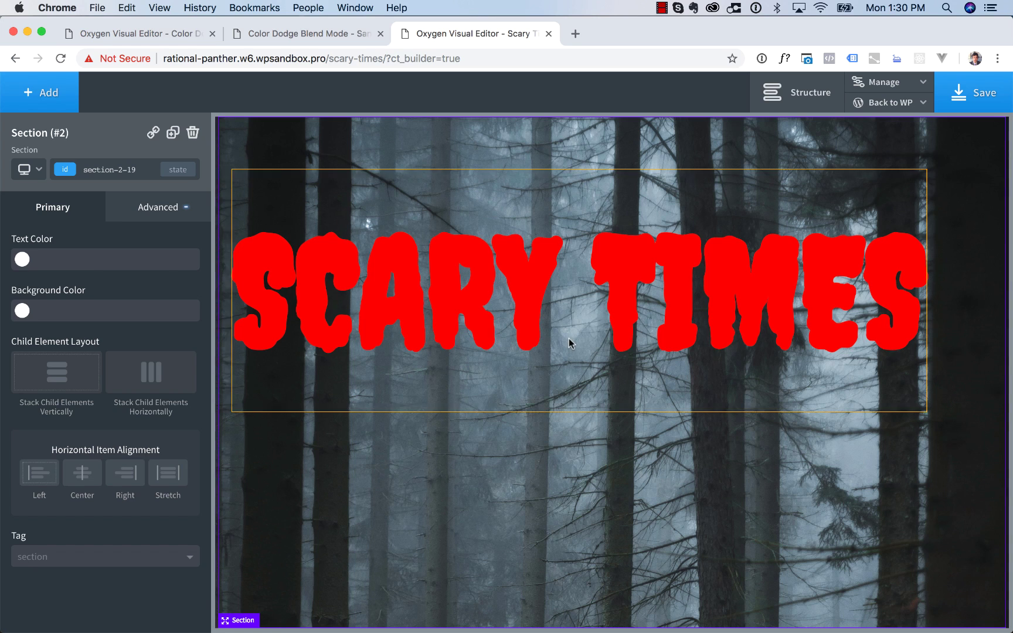
Stack the section's children horizontally with Middle vertical and Center horizontal alignment
{"action": "left_click", "coordinate": [157, 366]}
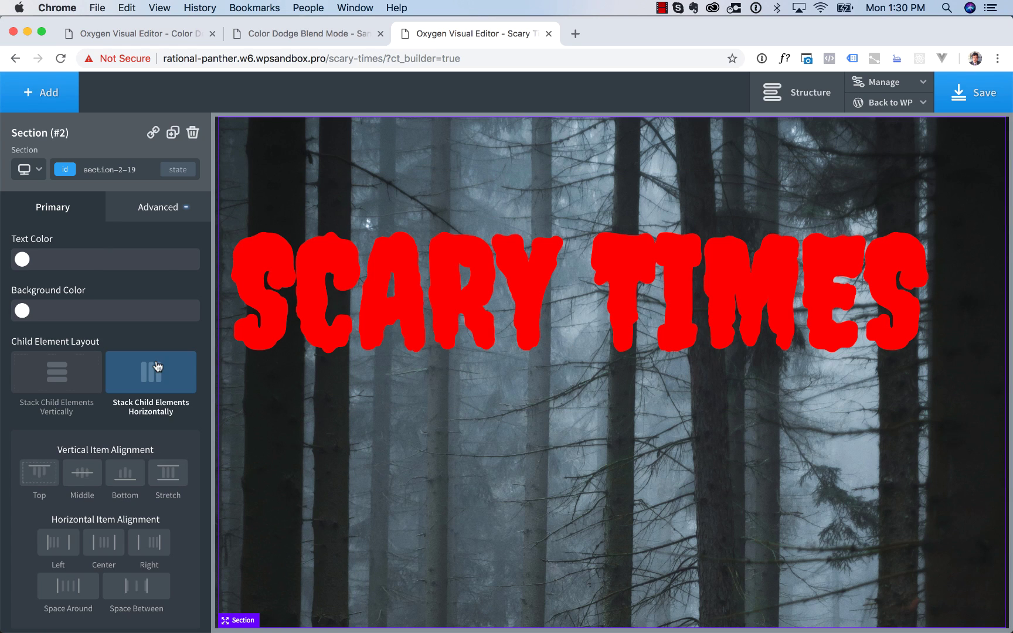
{"action": "left_click", "coordinate": [83, 480]}
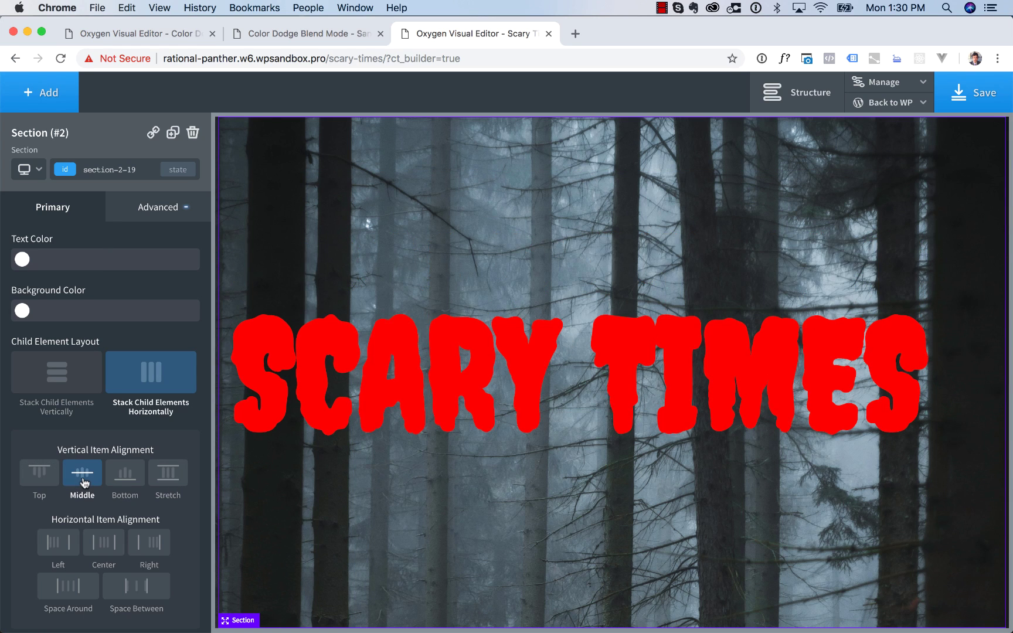
{"action": "left_click", "coordinate": [107, 552]}
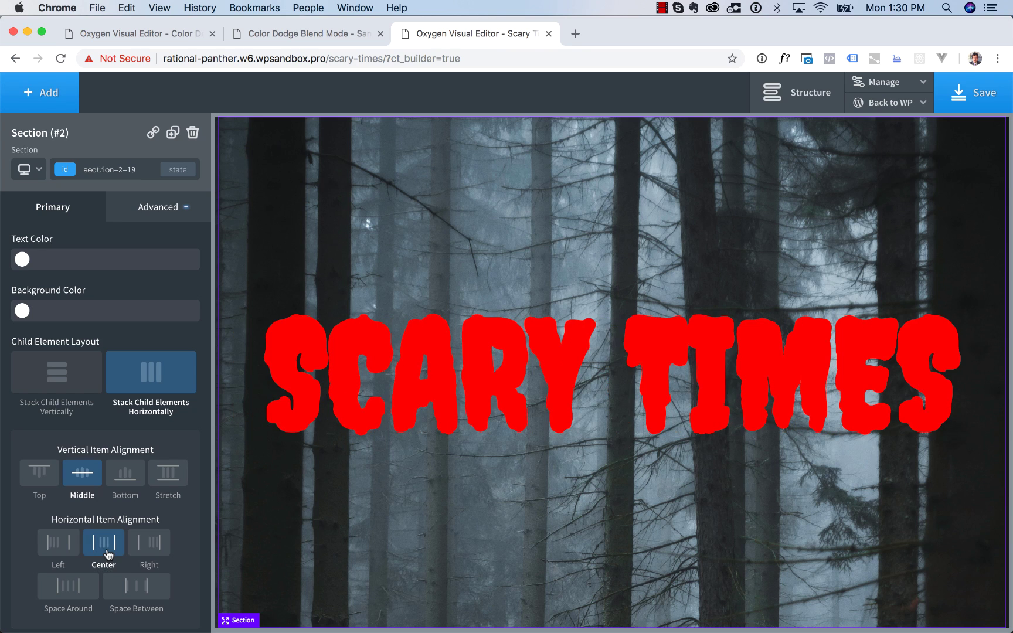
{"action": "left_click", "coordinate": [472, 325]}
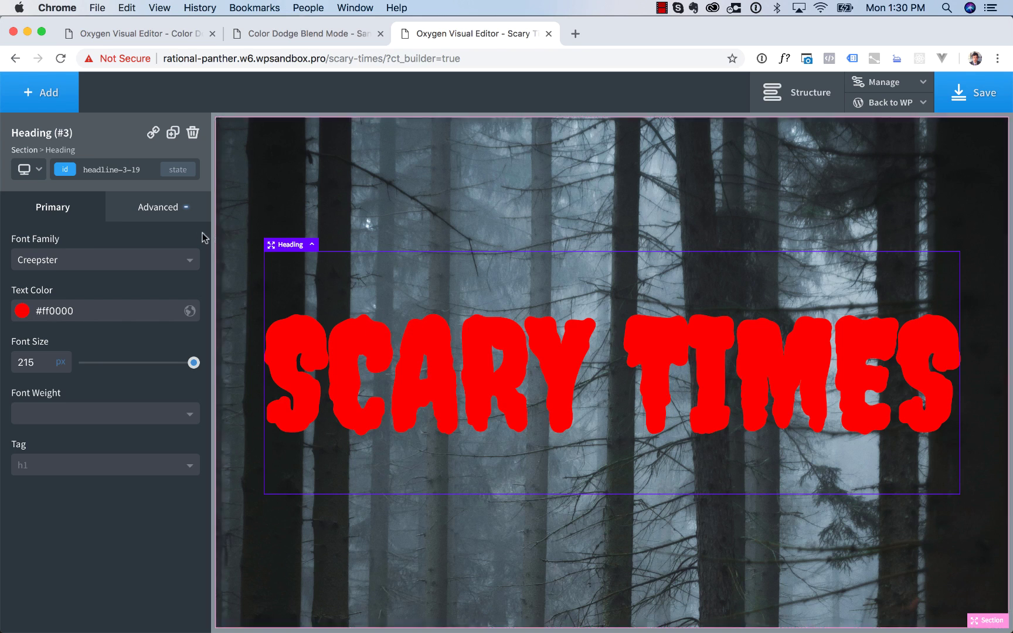
Set the heading's mix blend mode to color-dodge under Effects > Opacity
{"action": "left_click", "coordinate": [142, 202]}
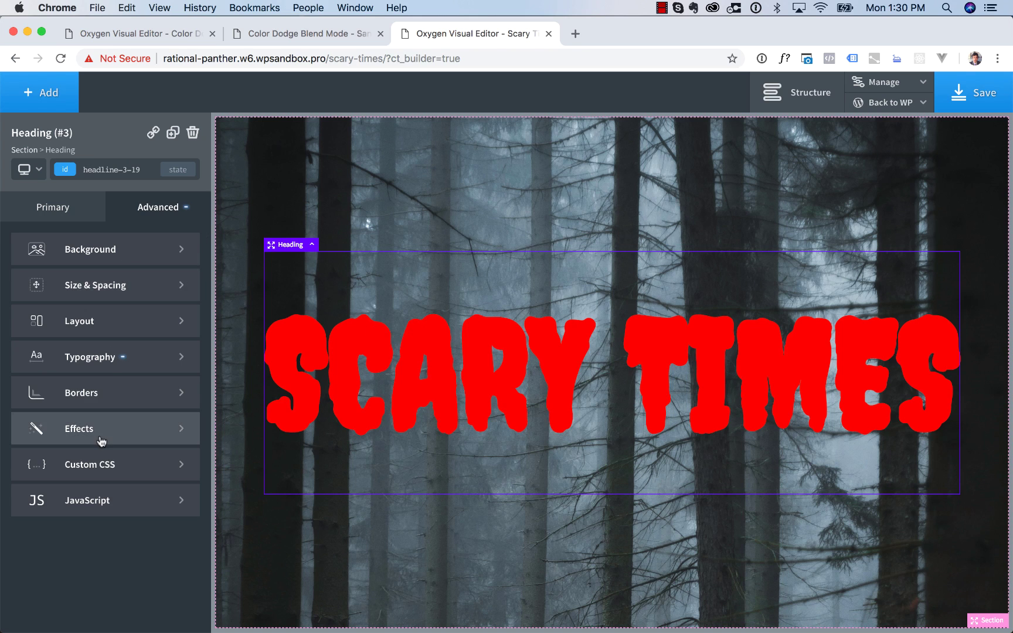
{"action": "left_click", "coordinate": [103, 417]}
{"action": "left_click", "coordinate": [88, 319]}
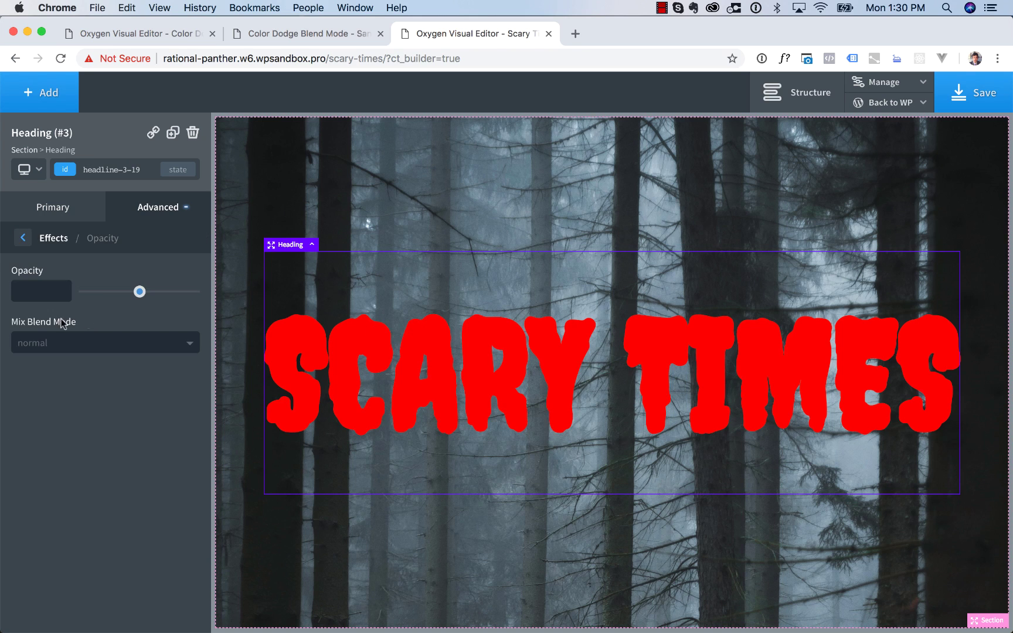
{"action": "left_click", "coordinate": [57, 346]}
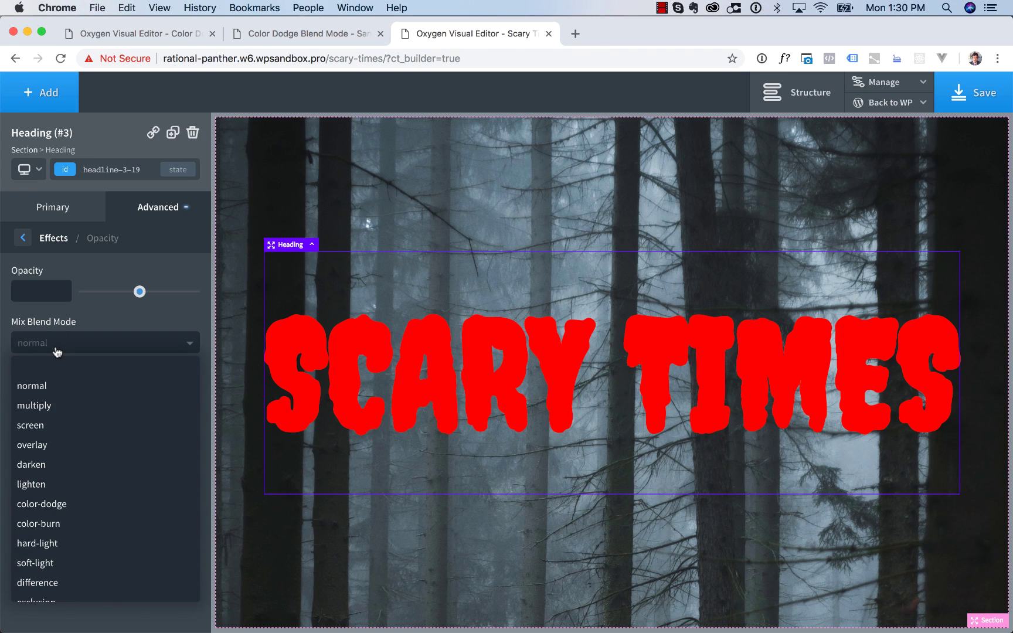
{"action": "left_click", "coordinate": [64, 508]}
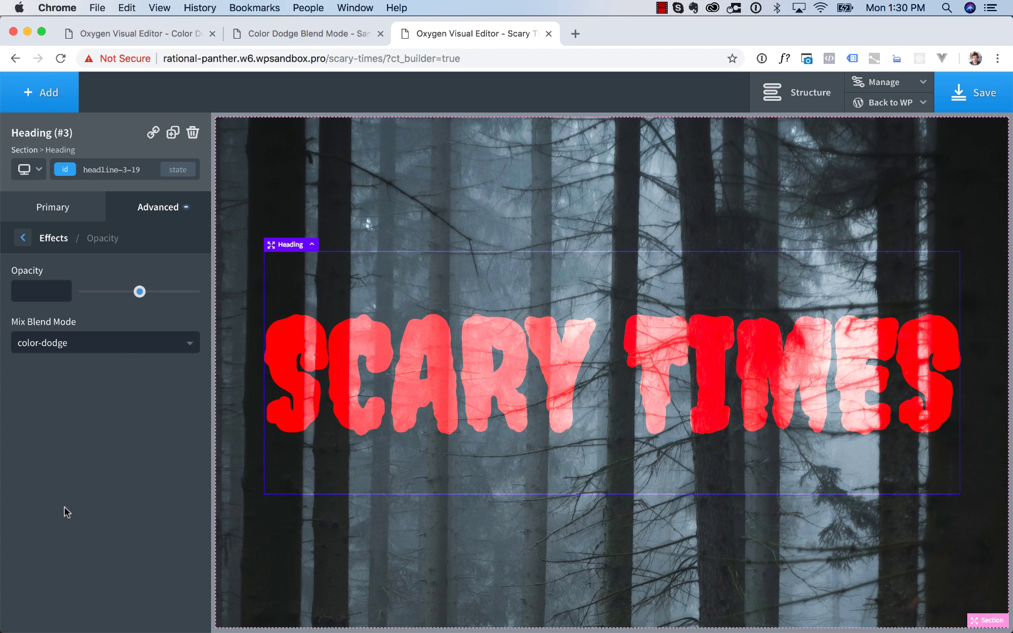
Recolour the SCARY TIMES text from red to muted brown #a3805d
{"action": "left_click", "coordinate": [47, 211]}
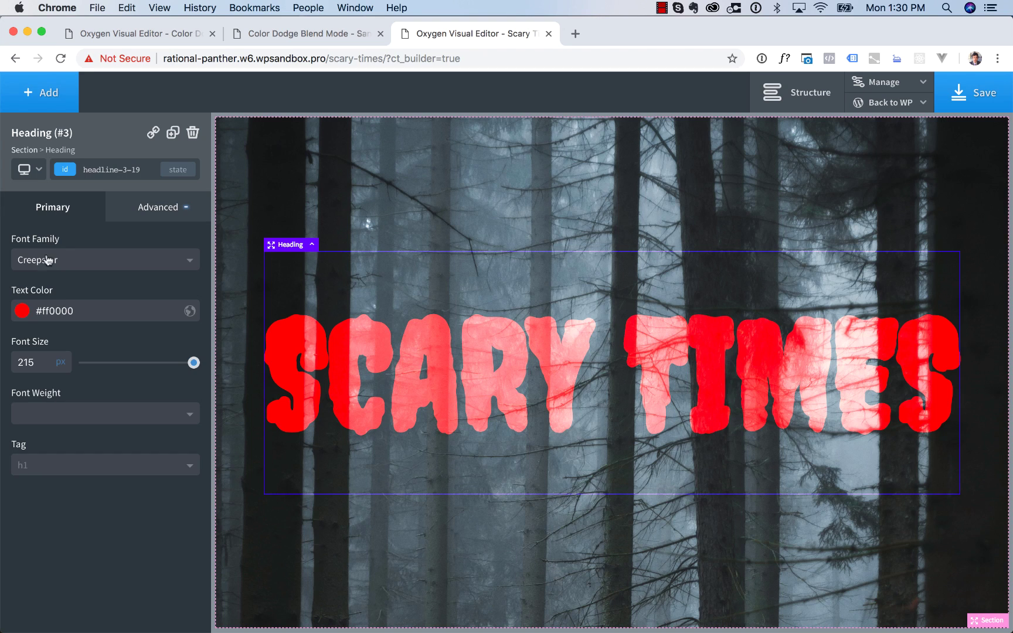
{"action": "left_click", "coordinate": [22, 311]}
{"action": "left_click_drag", "start_coordinate": [38, 346], "coordinate": [3, 305]}
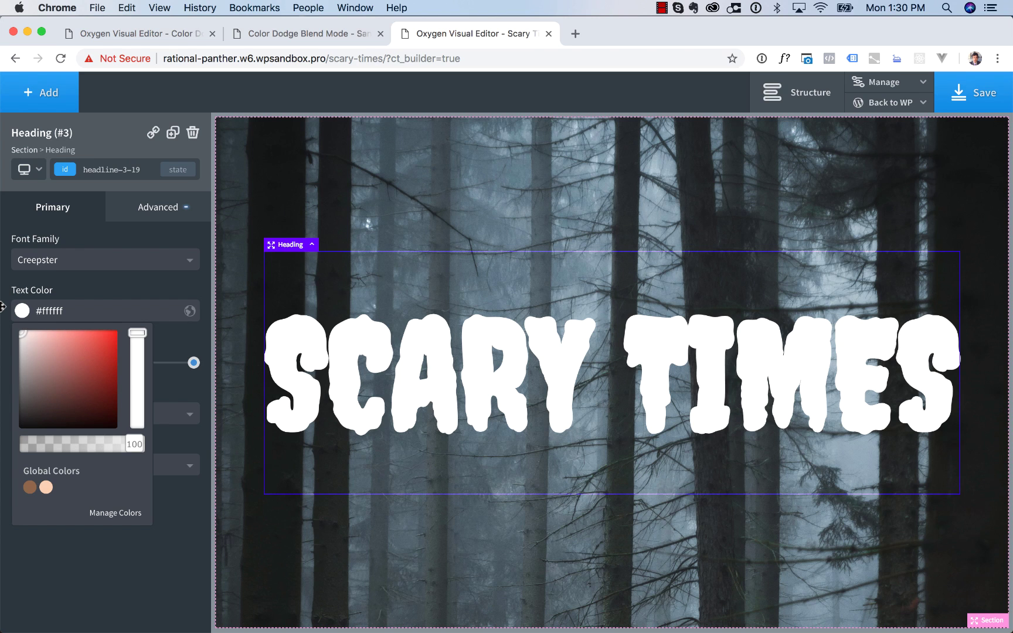
{"action": "left_click_drag", "start_coordinate": [2, 305], "coordinate": [4, 328]}
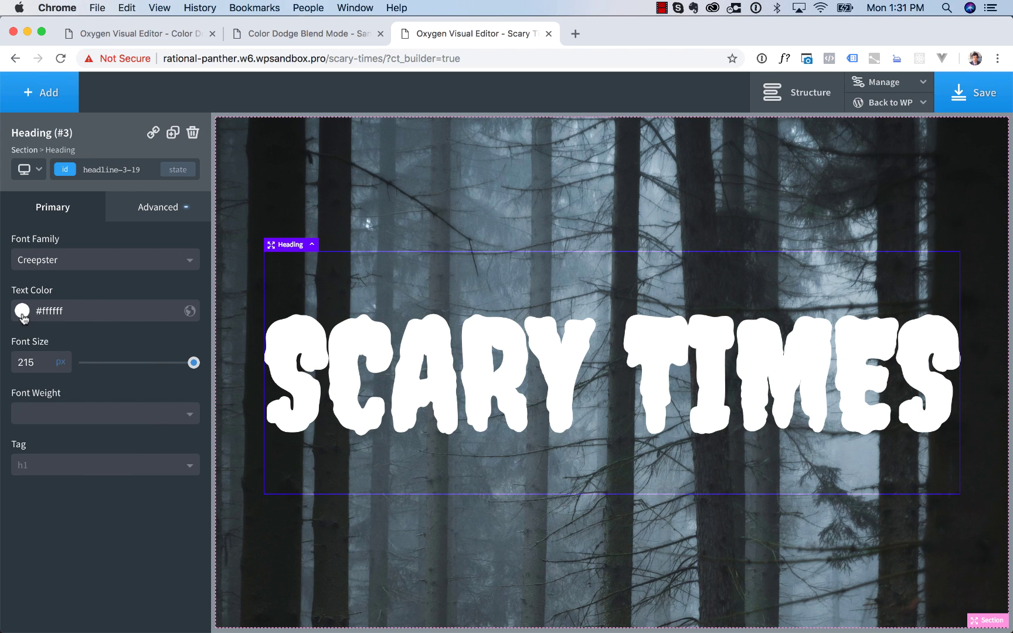
{"action": "left_click", "coordinate": [21, 310]}
{"action": "left_click", "coordinate": [100, 348]}
{"action": "left_click_drag", "start_coordinate": [138, 335], "coordinate": [141, 350]}
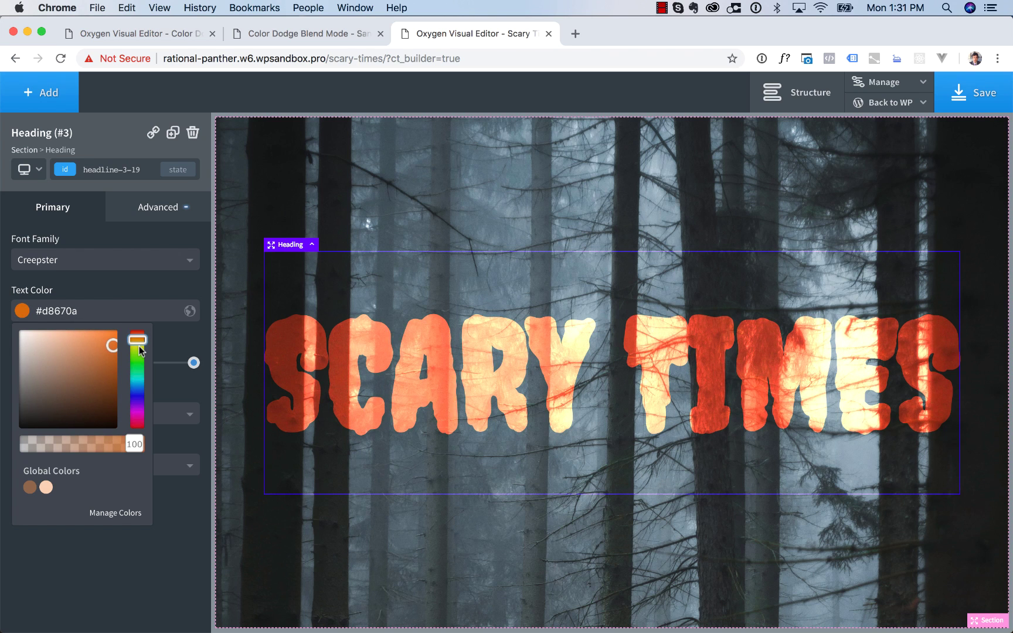
{"action": "left_click_drag", "start_coordinate": [81, 370], "coordinate": [61, 366]}
{"action": "left_click", "coordinate": [82, 294]}
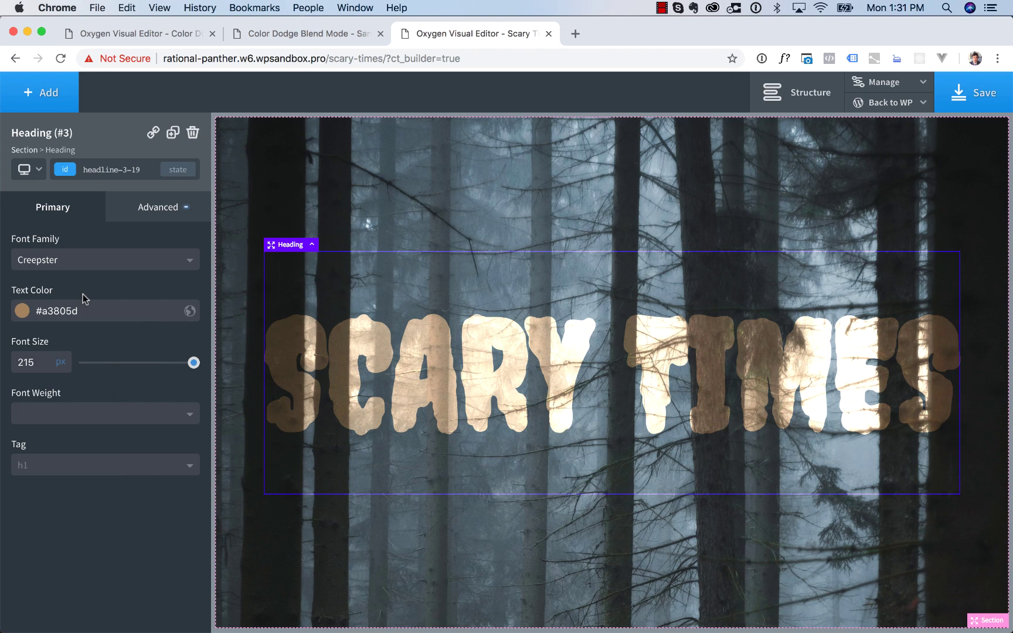
Give the heading a pale peach text shadow colour, #e8c9a4
{"action": "left_click", "coordinate": [144, 219]}
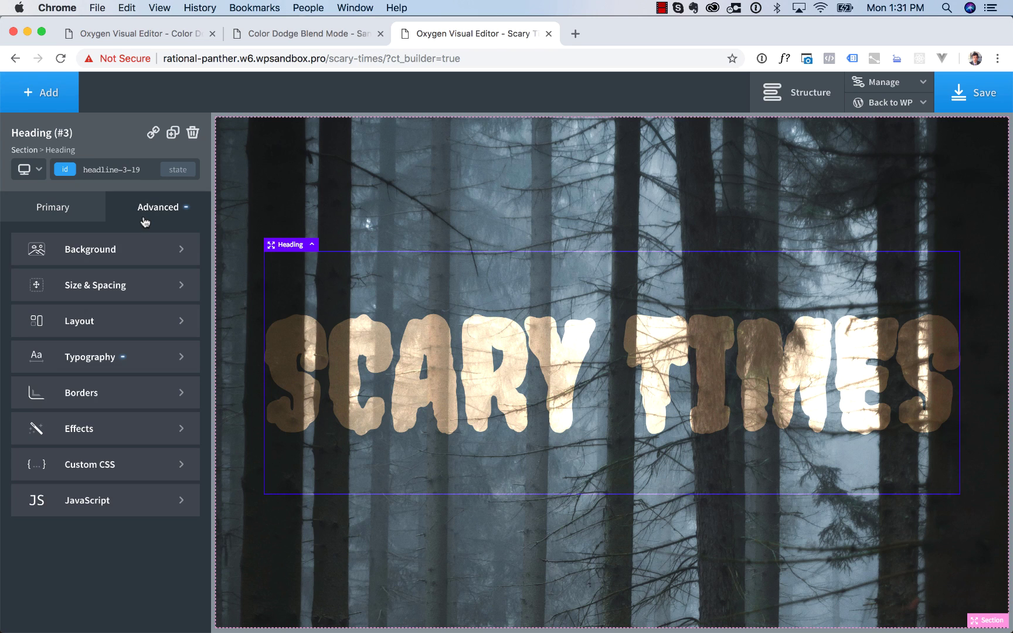
{"action": "left_click", "coordinate": [101, 426]}
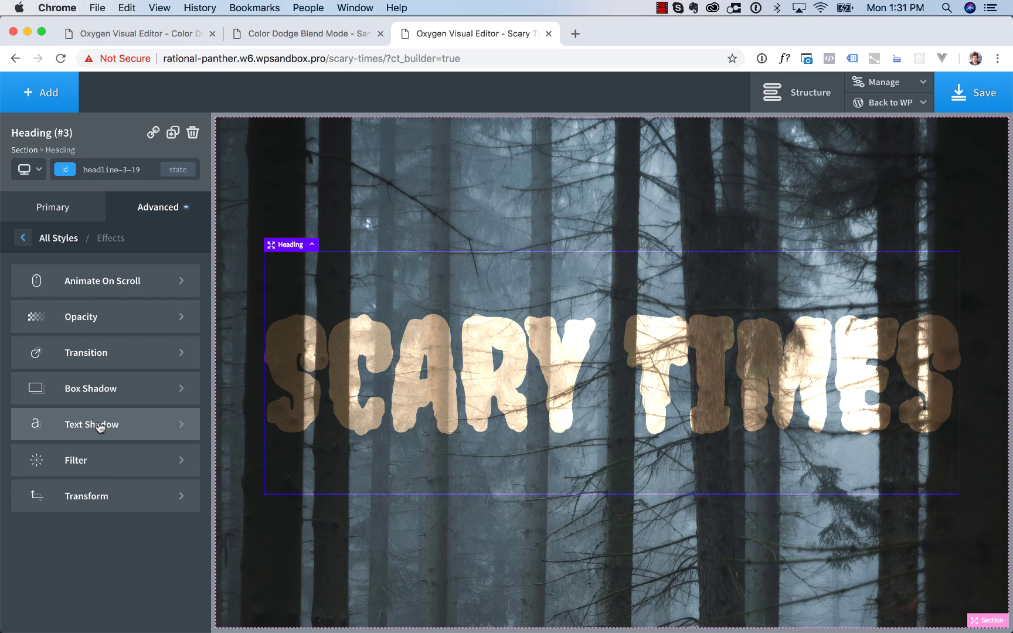
{"action": "left_click", "coordinate": [100, 424]}
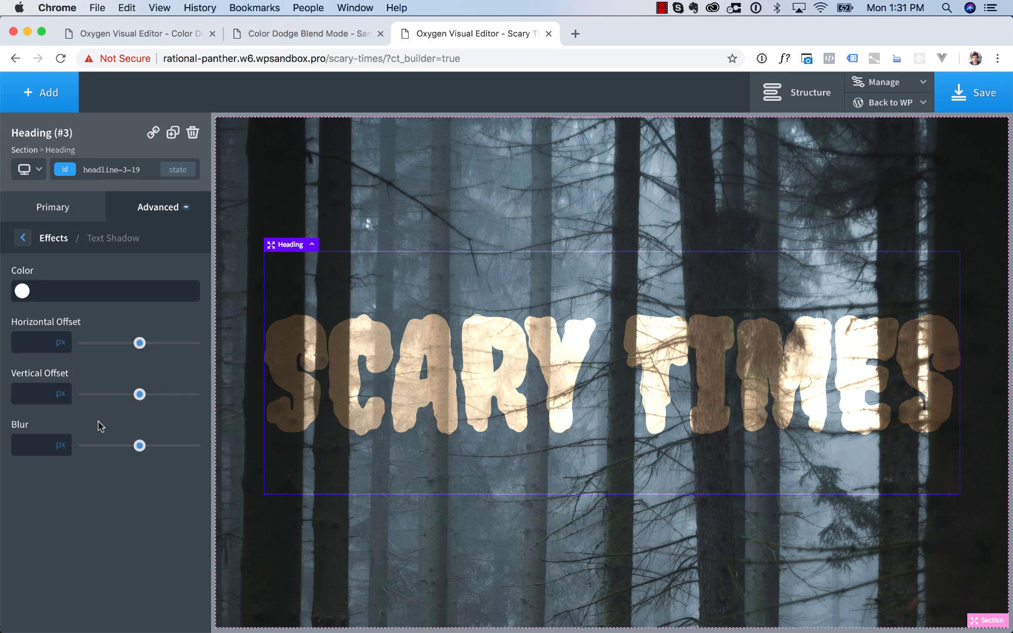
{"action": "left_click", "coordinate": [24, 292]}
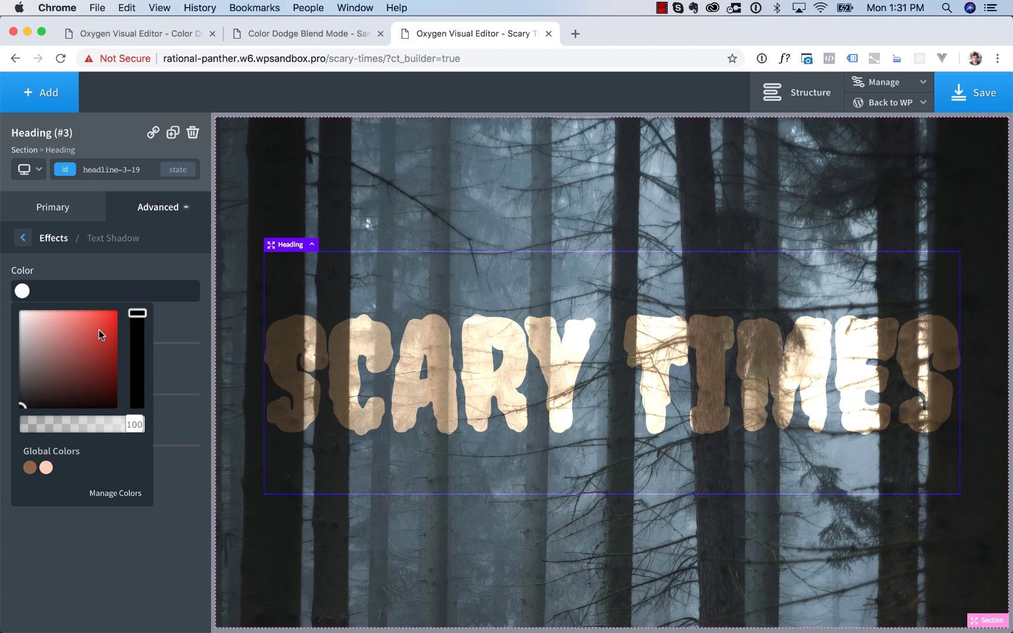
{"action": "left_click", "coordinate": [84, 338]}
{"action": "left_click_drag", "start_coordinate": [139, 327], "coordinate": [139, 332]}
{"action": "left_click_drag", "start_coordinate": [56, 323], "coordinate": [47, 320]}
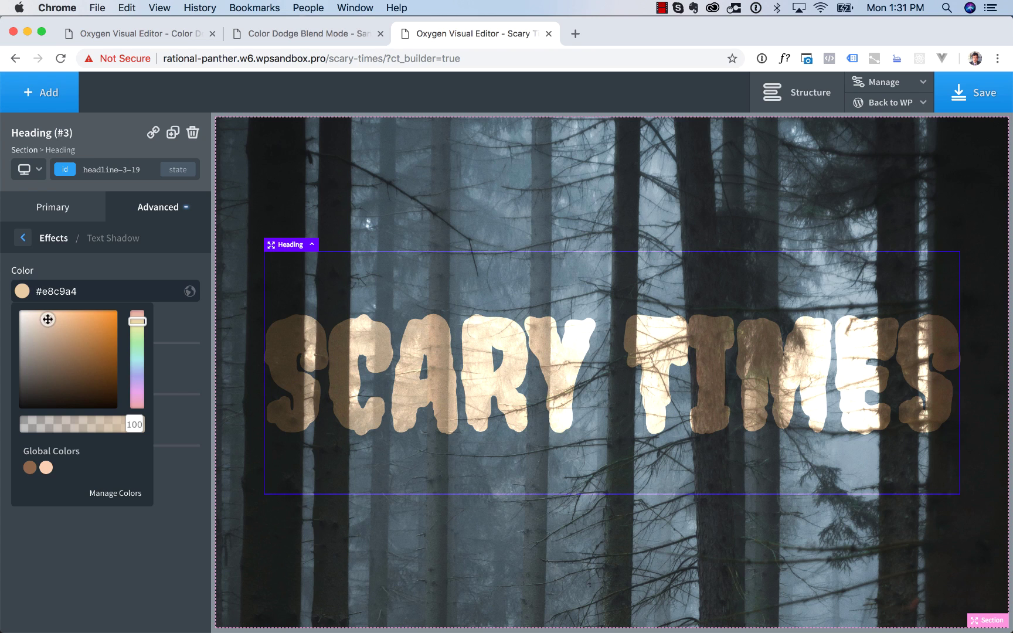
{"action": "left_click", "coordinate": [65, 277]}
Set the text shadow offsets to 0 and 0 with a 22 px blur
{"action": "left_click", "coordinate": [45, 343]}
{"action": "type", "text": "0"}
{"action": "key", "text": "Tab"}
{"action": "type", "text": "0"}
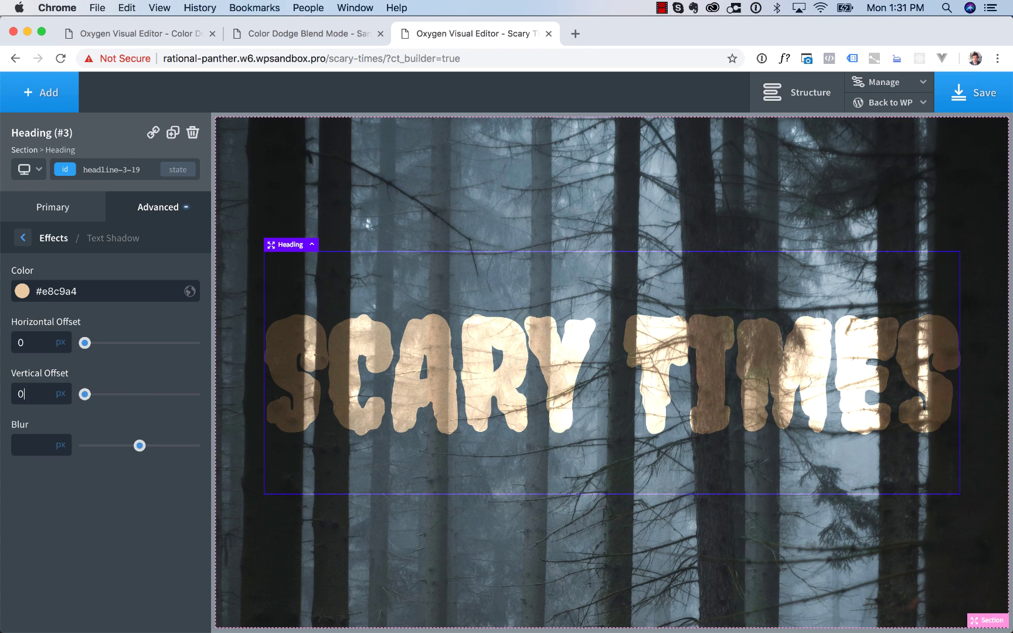
{"action": "key", "text": "Tab"}
{"action": "type", "text": "20"}
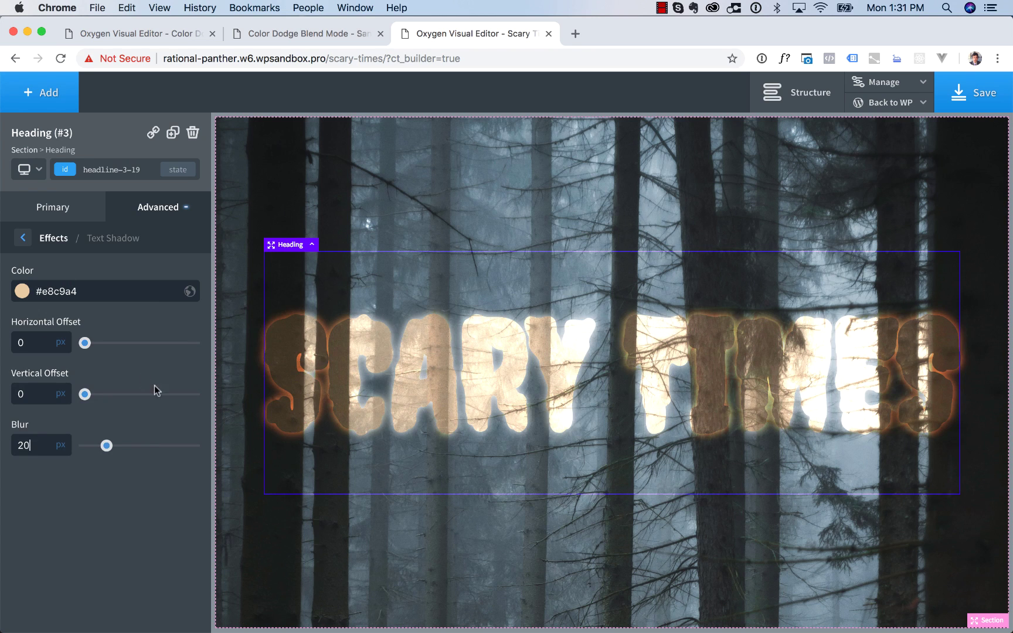
{"action": "mouse_move", "coordinate": [106, 446]}
{"action": "left_mouse_down"}
{"action": "mouse_move", "coordinate": [205, 449]}
{"action": "mouse_move", "coordinate": [85, 445]}
{"action": "mouse_move", "coordinate": [128, 445]}
{"action": "mouse_move", "coordinate": [109, 448]}
{"action": "left_mouse_up"}
Add a black image overlay at 0.54 opacity to the forest section's background
{"action": "left_click", "coordinate": [432, 162]}
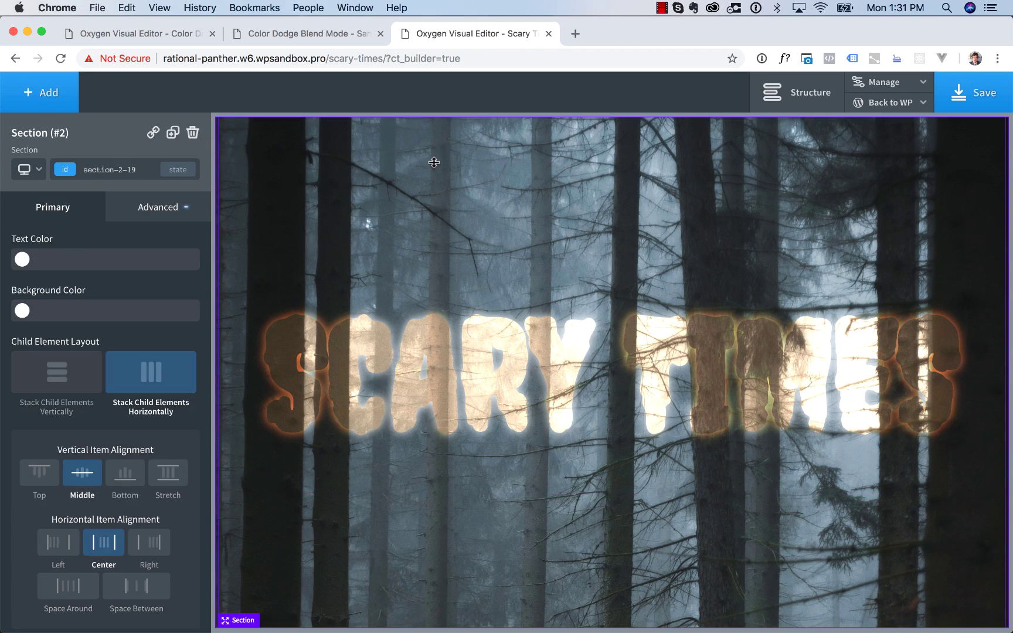
{"action": "left_click", "coordinate": [152, 207]}
{"action": "left_click", "coordinate": [106, 251]}
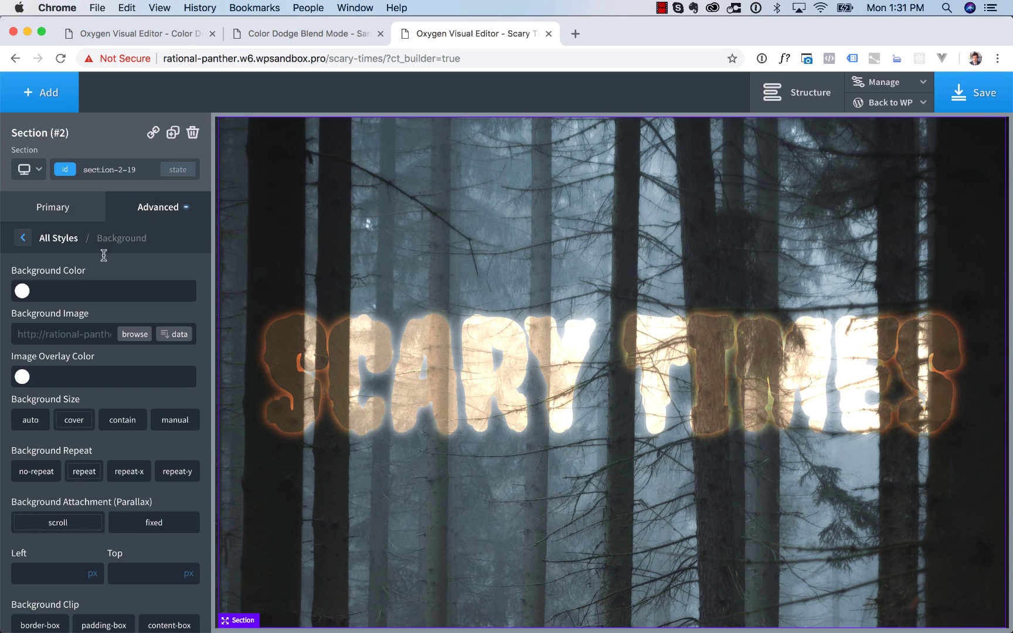
{"action": "left_click", "coordinate": [23, 376]}
{"action": "left_click_drag", "start_coordinate": [42, 424], "coordinate": [10, 512]}
{"action": "left_click", "coordinate": [10, 512]}
{"action": "left_click", "coordinate": [22, 379]}
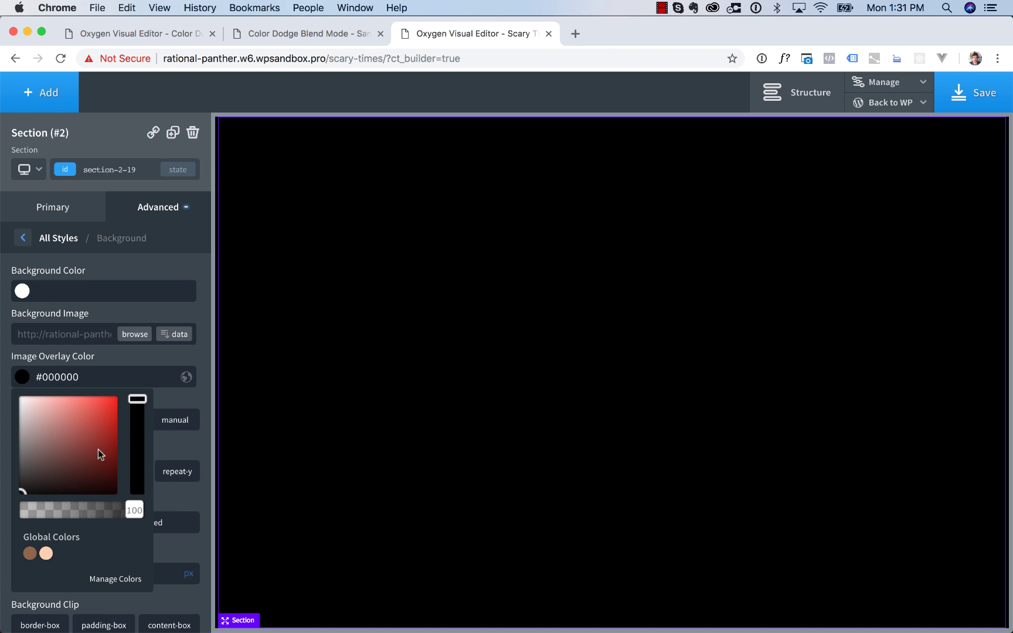
{"action": "left_click_drag", "start_coordinate": [127, 499], "coordinate": [74, 514]}
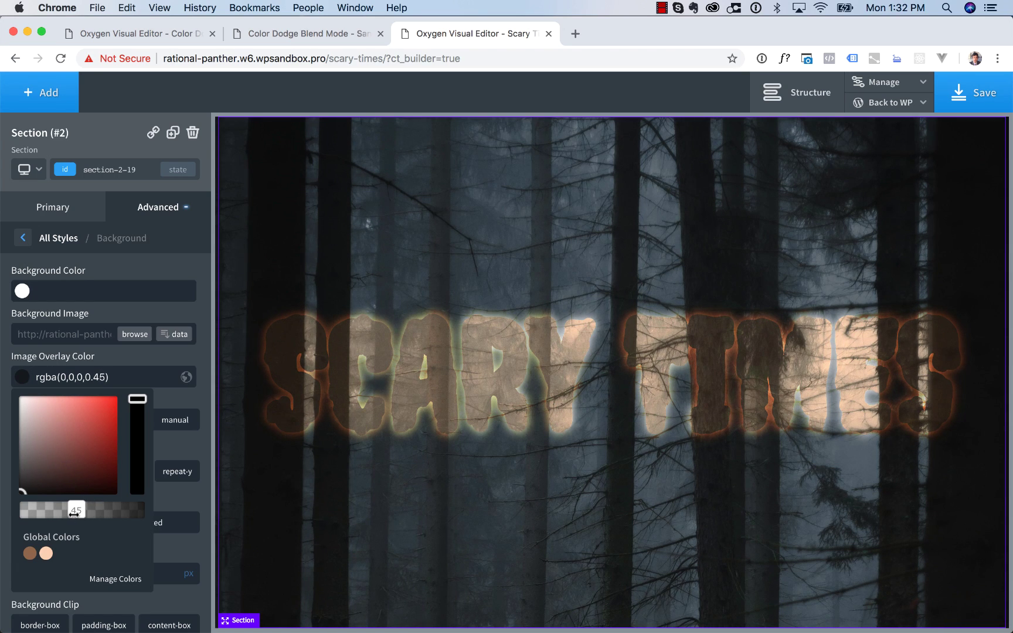
{"action": "left_click_drag", "start_coordinate": [74, 513], "coordinate": [85, 512]}
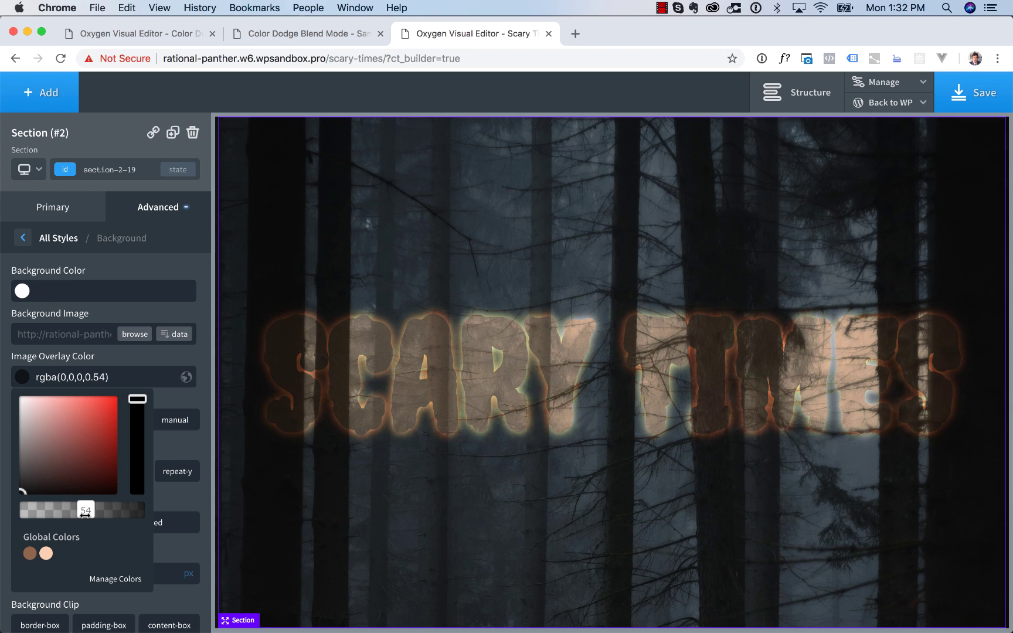
Lighten the SCARY TIMES text colour to tan #af8c69
{"action": "left_click", "coordinate": [326, 340]}
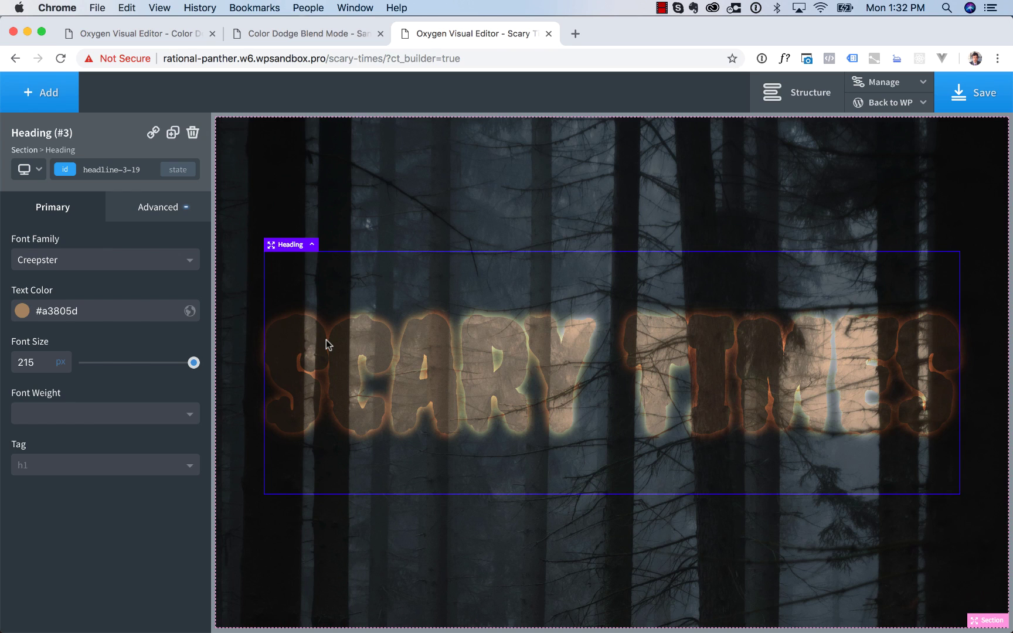
{"action": "left_click", "coordinate": [22, 312]}
{"action": "left_click_drag", "start_coordinate": [58, 357], "coordinate": [59, 363]}
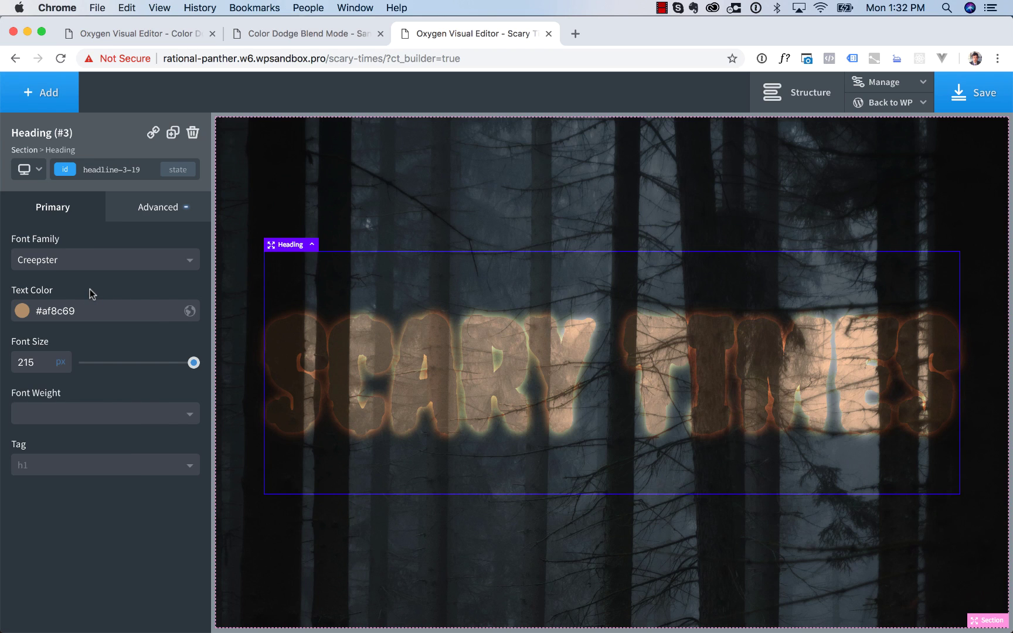
Add a new section below the forest section with a black background colour
{"action": "left_click", "coordinate": [238, 177]}
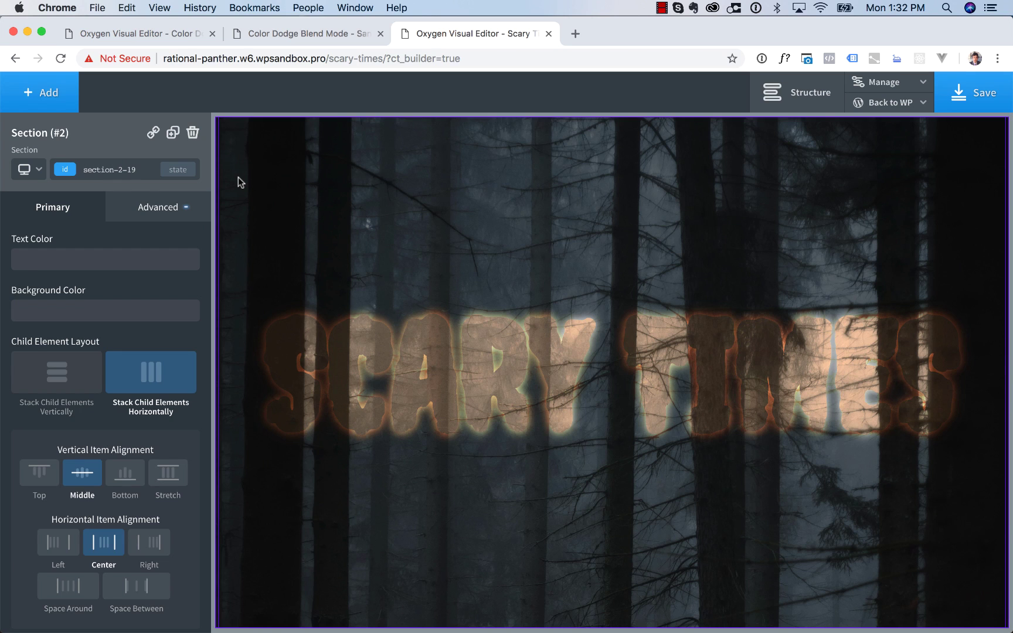
{"action": "left_click", "coordinate": [59, 104]}
{"action": "left_click", "coordinate": [60, 222]}
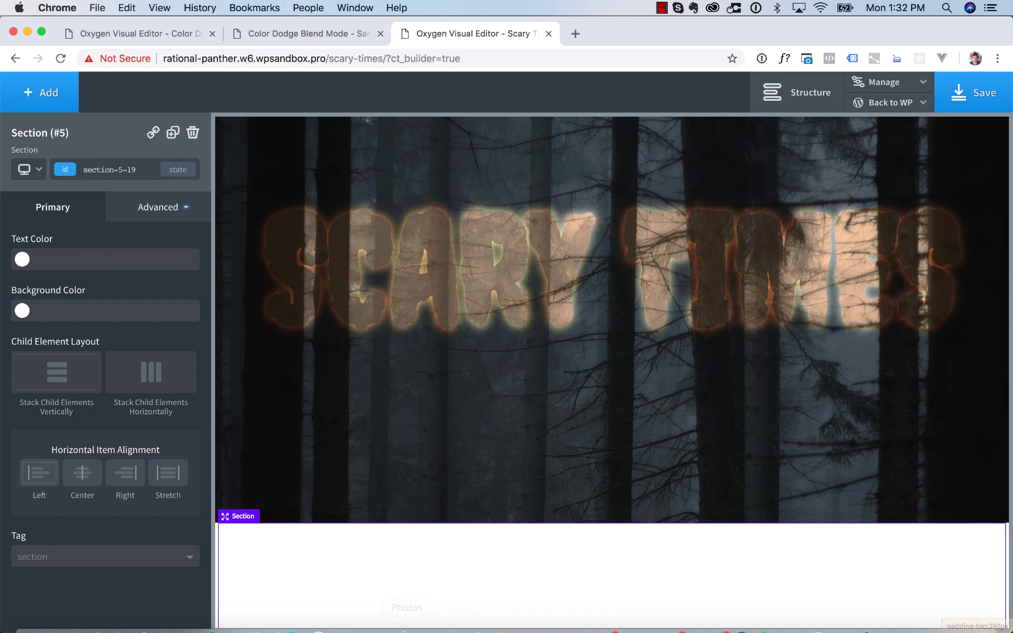
{"action": "scroll", "coordinate": [417, 550], "scroll_direction": "down", "scroll_amount": 3}
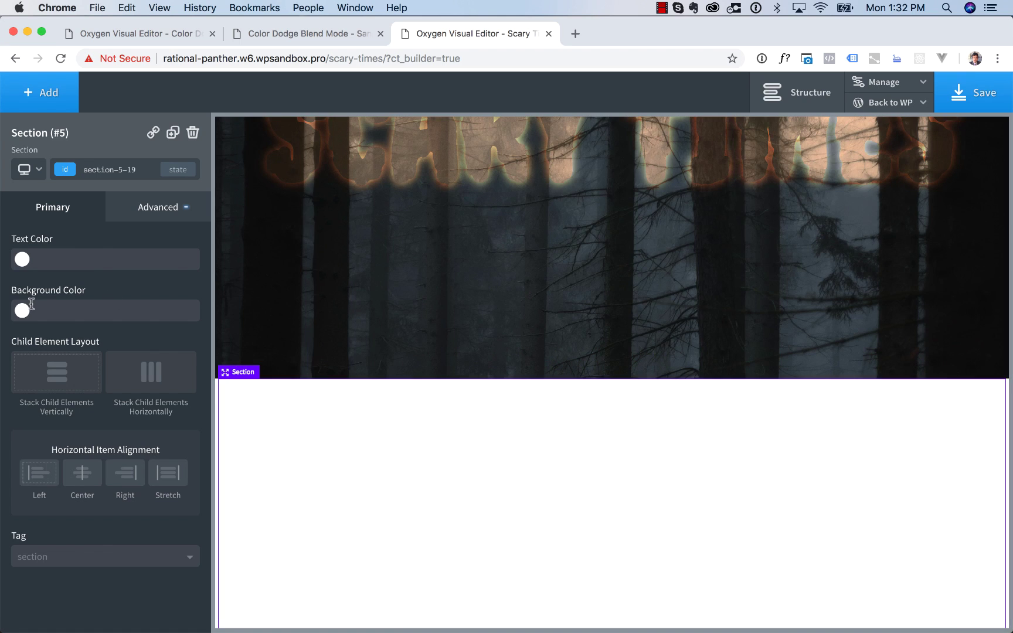
{"action": "left_click", "coordinate": [22, 310]}
{"action": "left_click_drag", "start_coordinate": [72, 374], "coordinate": [479, 438]}
{"action": "scroll", "coordinate": [480, 439], "scroll_direction": "up", "scroll_amount": 5}
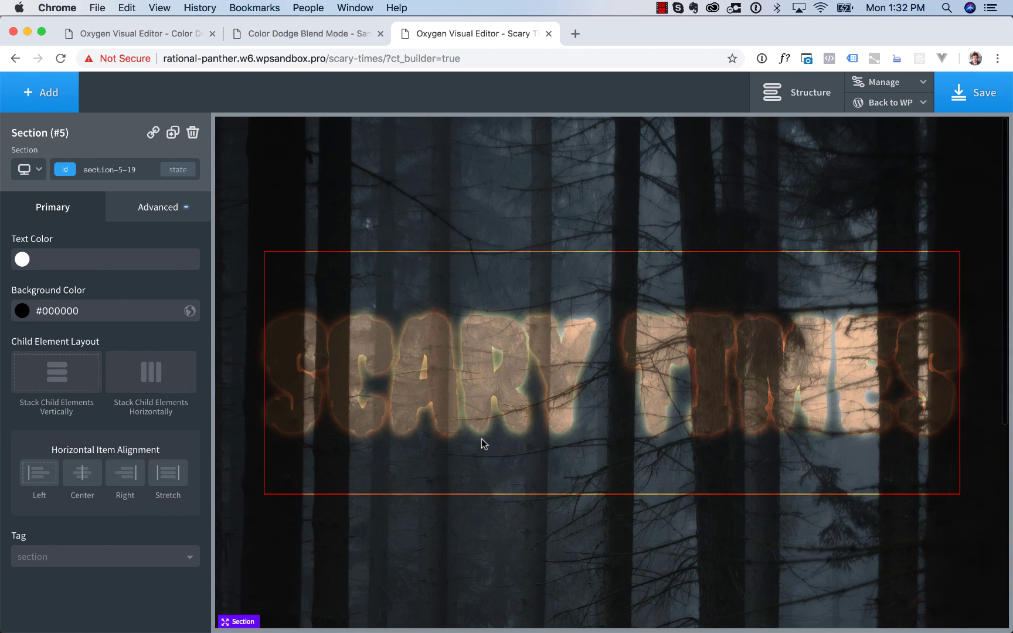
Set the forest section's background attachment to fixed for a parallax effect
{"action": "left_click", "coordinate": [425, 165]}
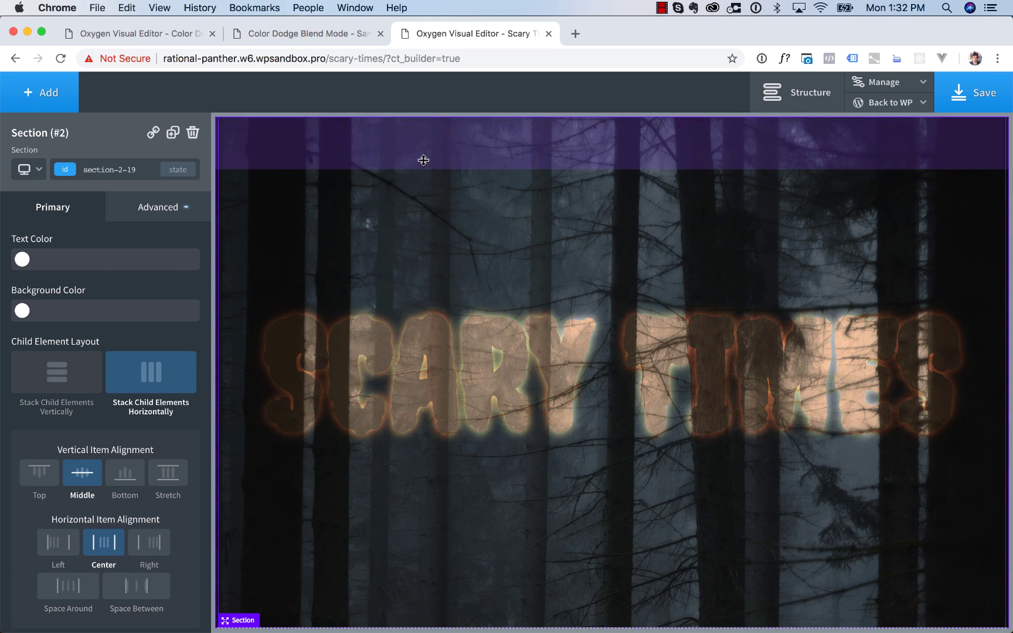
{"action": "left_click", "coordinate": [170, 206]}
{"action": "left_click", "coordinate": [134, 245]}
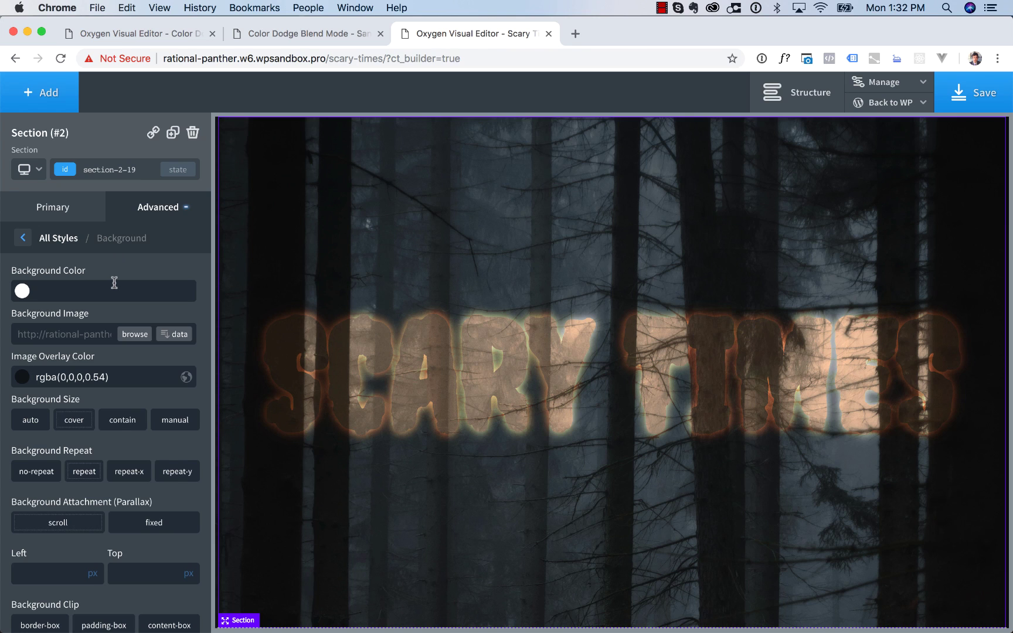
{"action": "scroll", "coordinate": [123, 375], "scroll_direction": "down", "scroll_amount": 2}
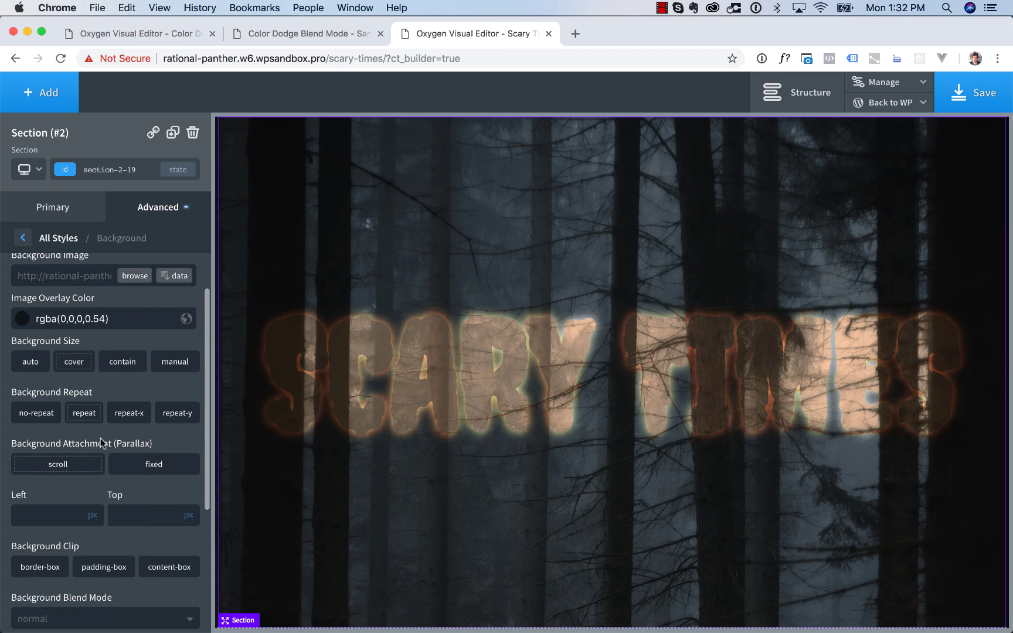
{"action": "left_click", "coordinate": [138, 469]}
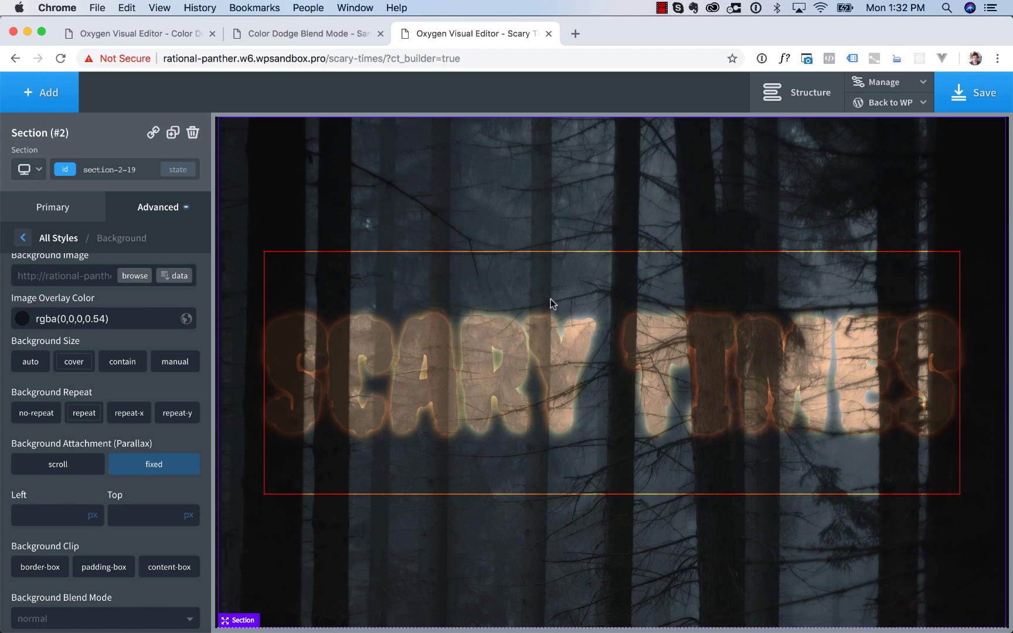
{"action": "scroll", "coordinate": [551, 299], "scroll_direction": "down", "scroll_amount": 5}
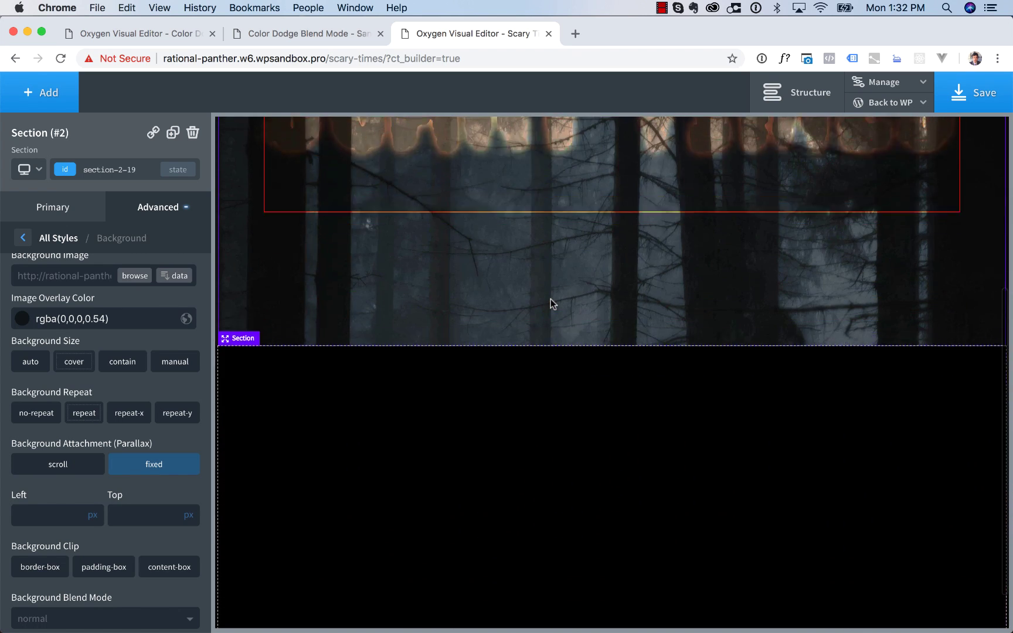
{"action": "scroll", "coordinate": [551, 299], "scroll_direction": "up", "scroll_amount": 5}
{"action": "scroll", "coordinate": [551, 299], "scroll_direction": "up", "scroll_amount": 3}
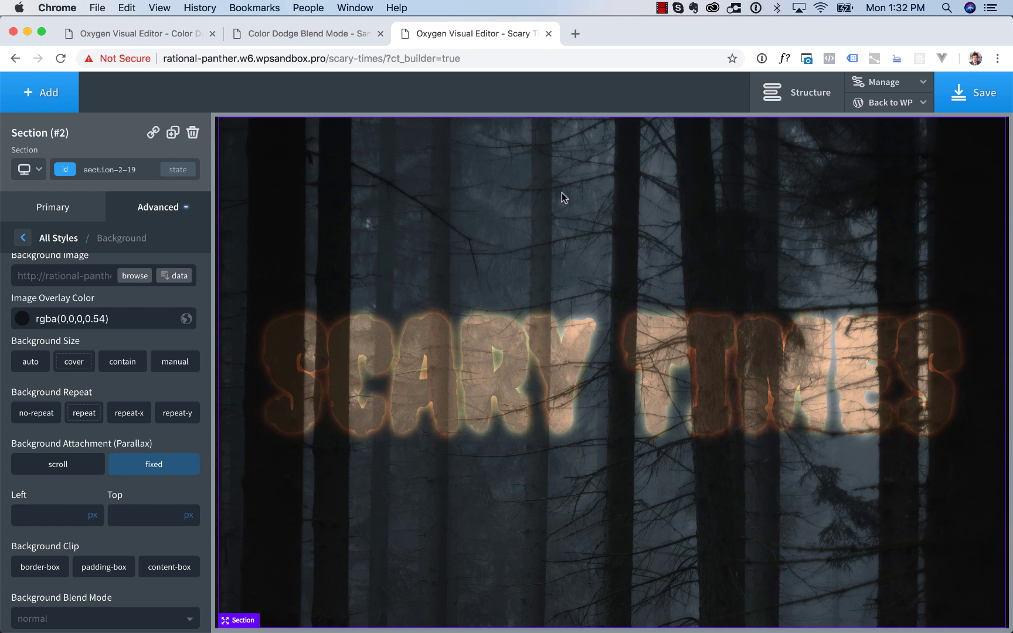